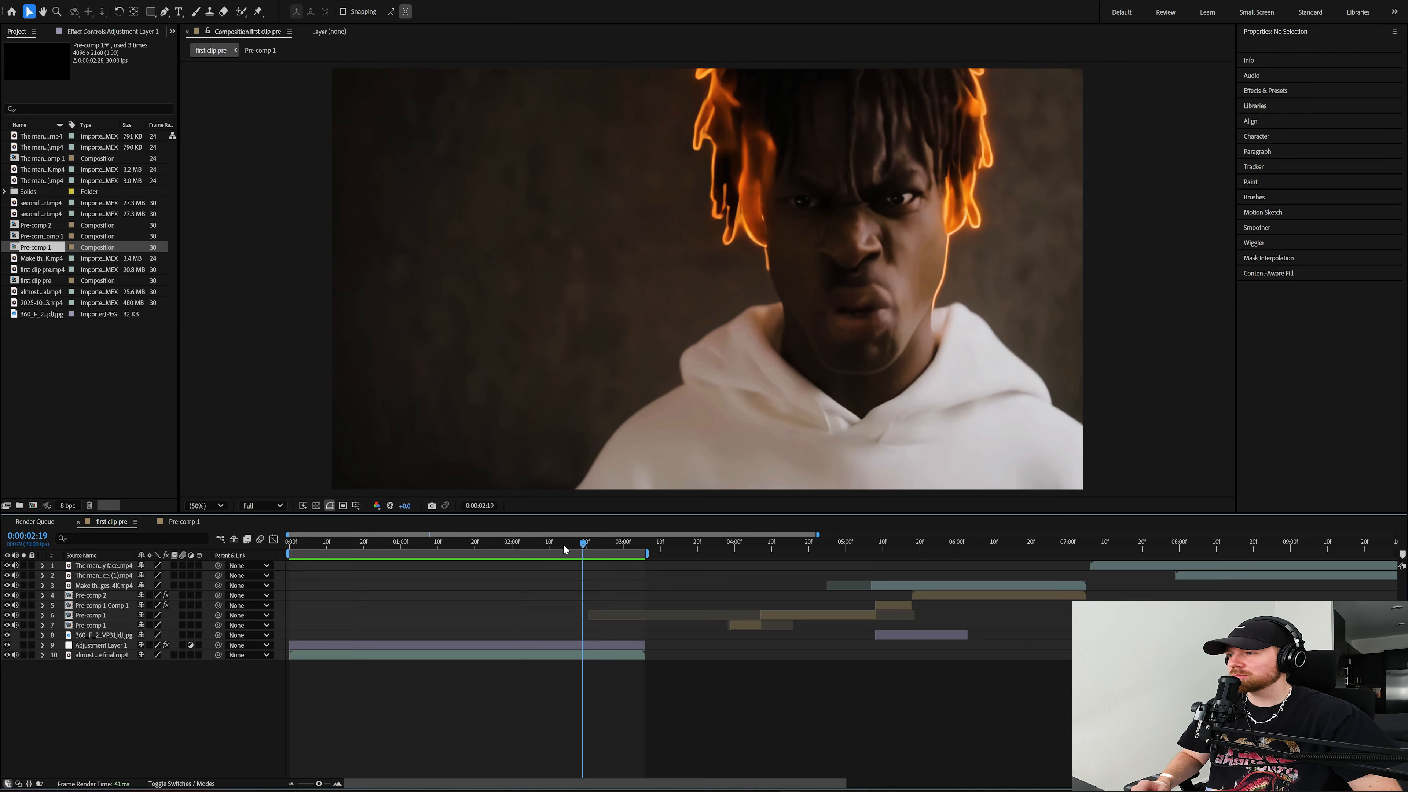
Scrub and play back the finished transition from the screaming T-shirt close-up into the burning hoodie shot
{"action": "left_click_drag", "start_coordinate": [449, 546], "coordinate": [388, 565]}
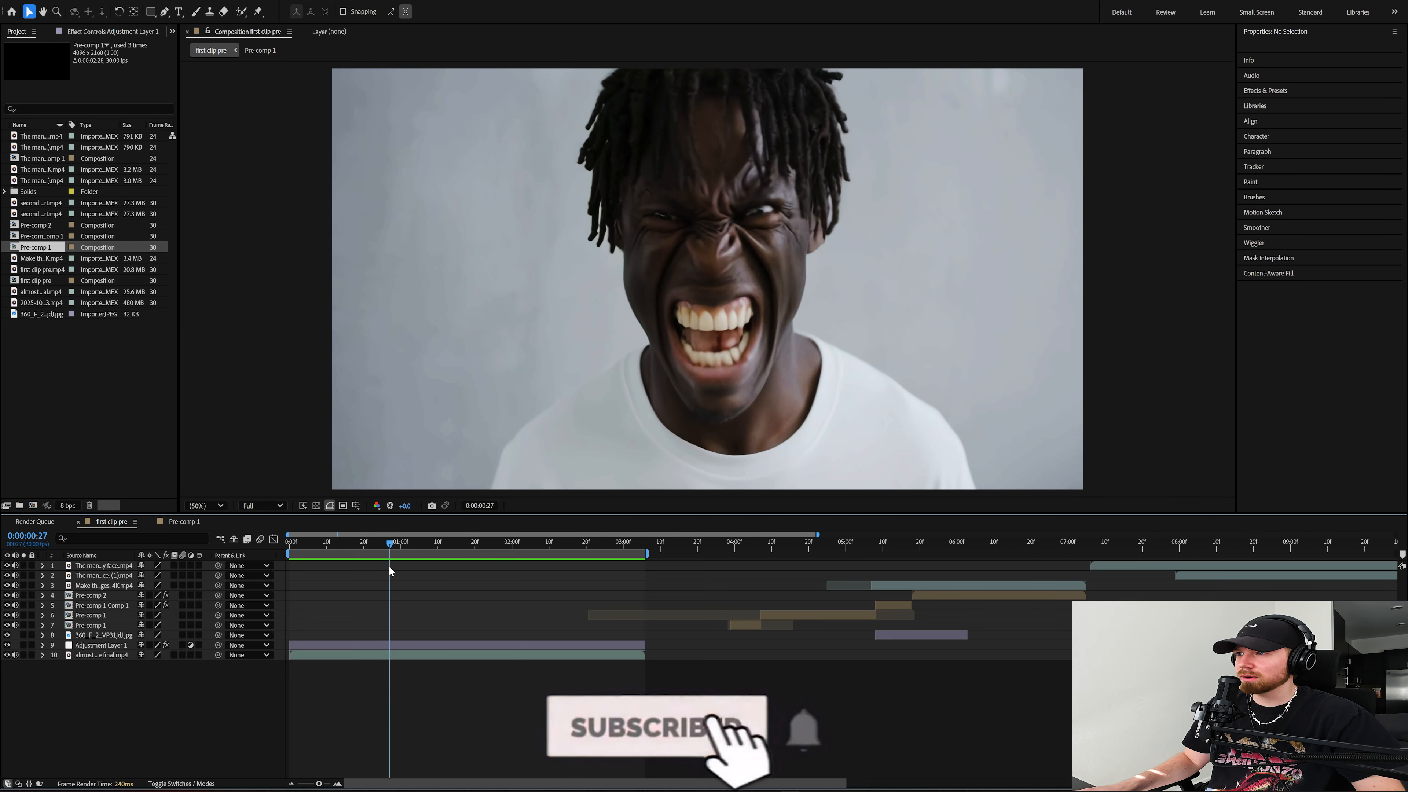
{"action": "key", "text": "space"}
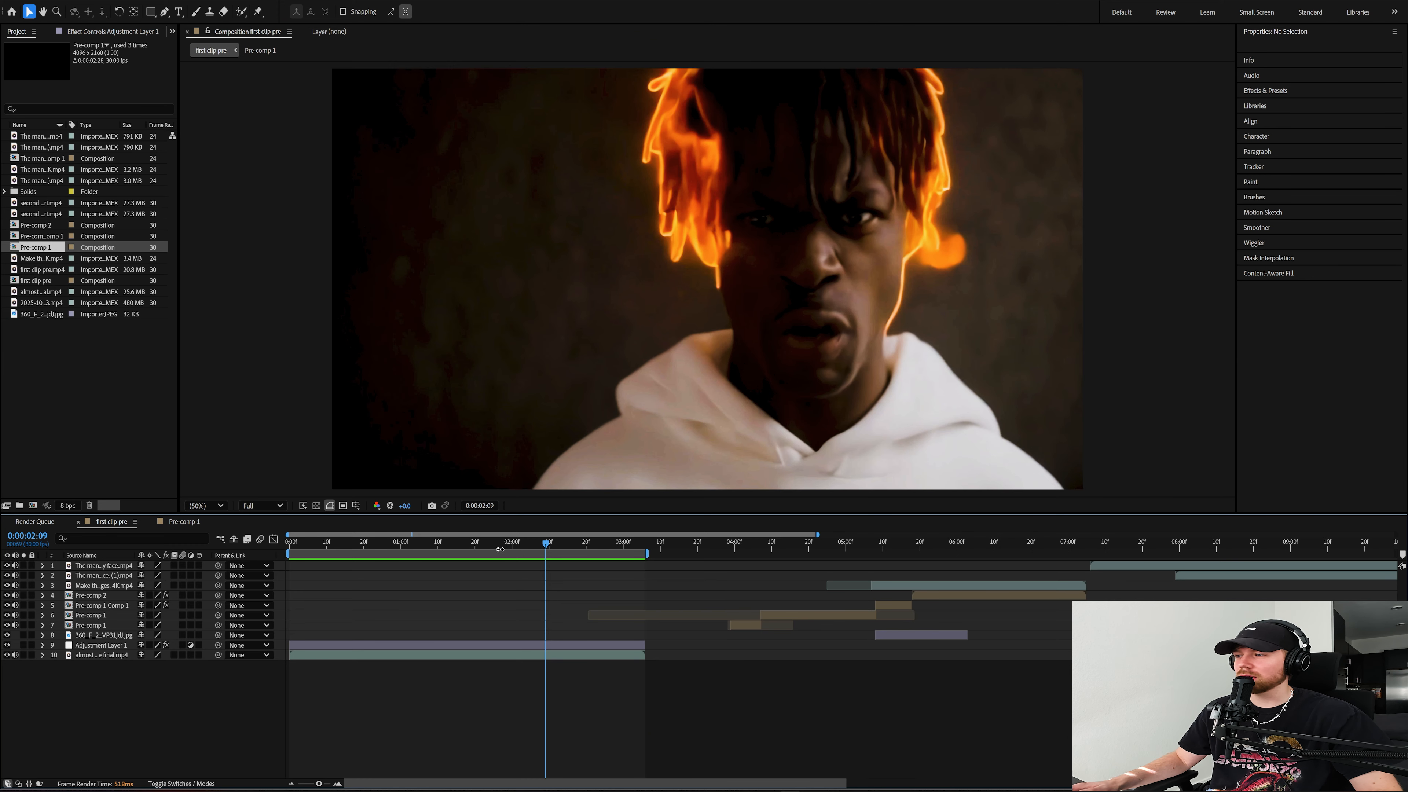
{"action": "left_click", "coordinate": [511, 547]}
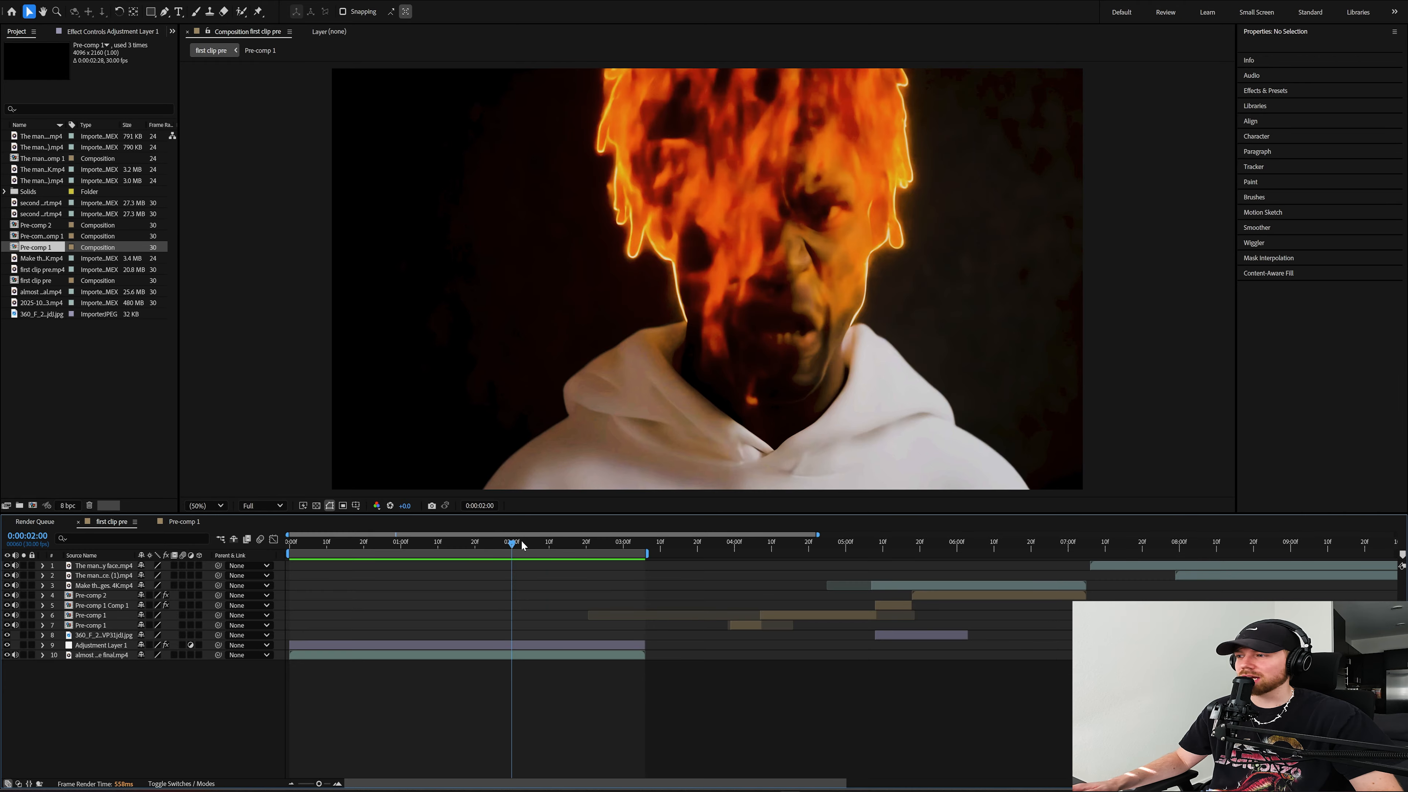
{"action": "left_click_drag", "start_coordinate": [511, 545], "coordinate": [398, 546]}
{"action": "key", "text": "space"}
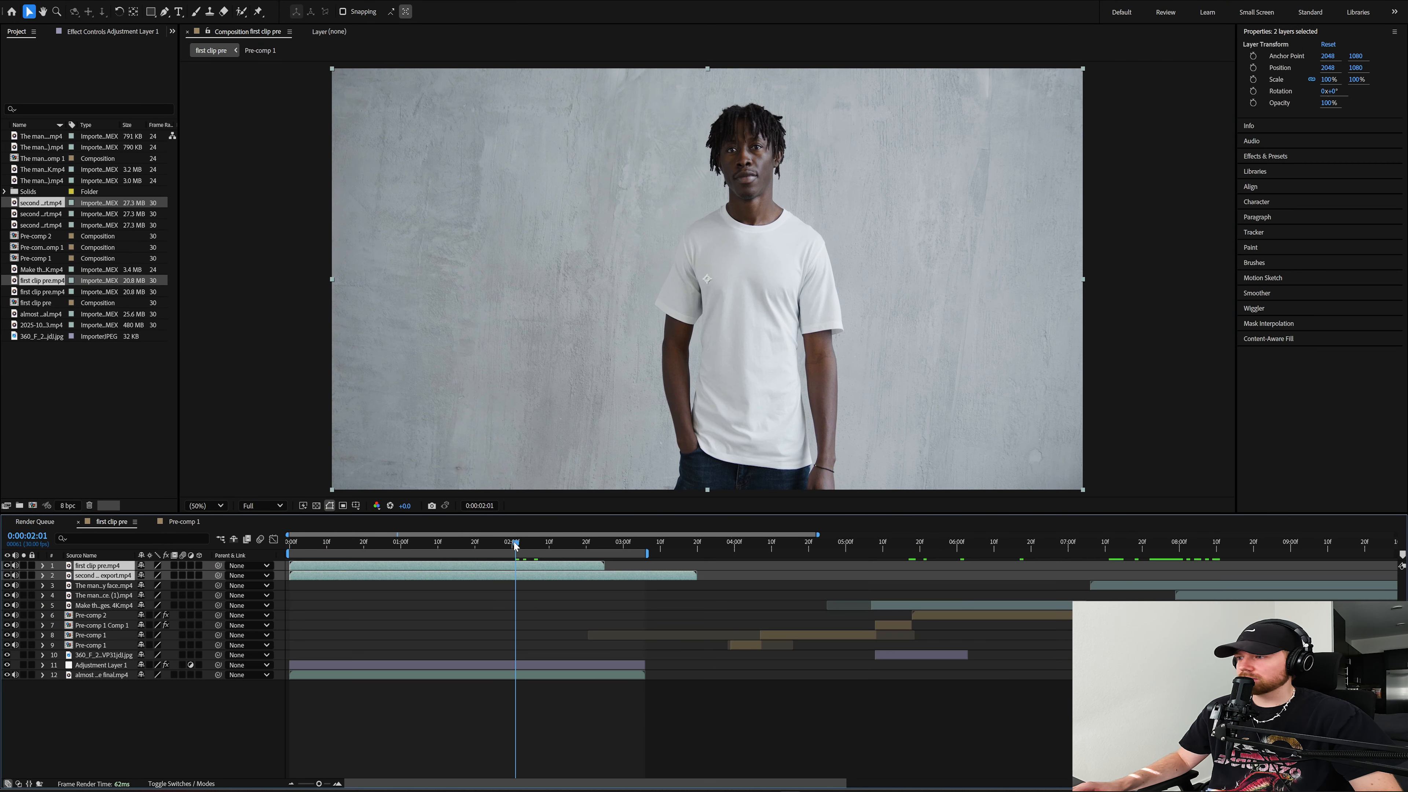
{"action": "left_click", "coordinate": [580, 582]}
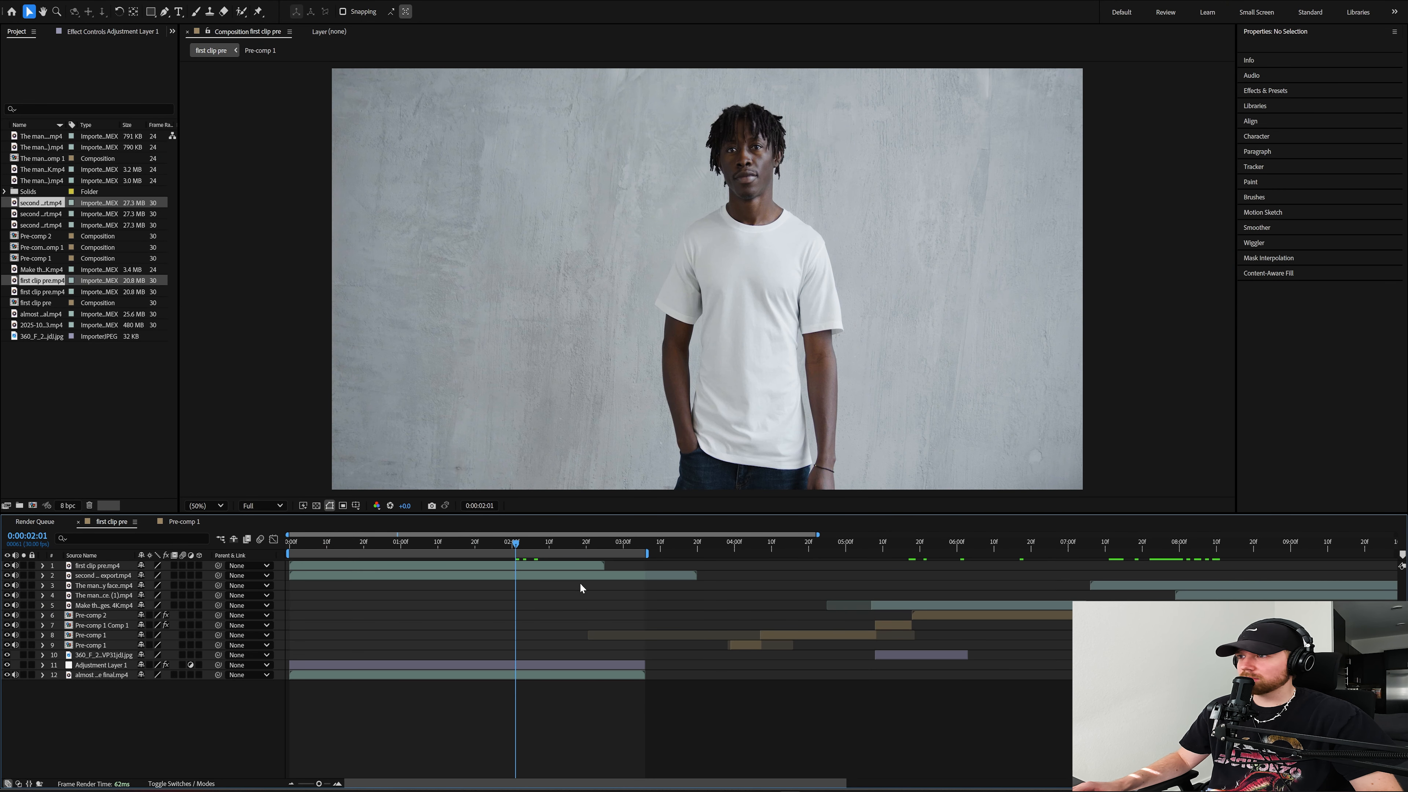
Scrub through the two original source clips, first clip pre.mp4 and the second clip export, on the timeline
{"action": "left_click_drag", "start_coordinate": [523, 545], "coordinate": [670, 576]}
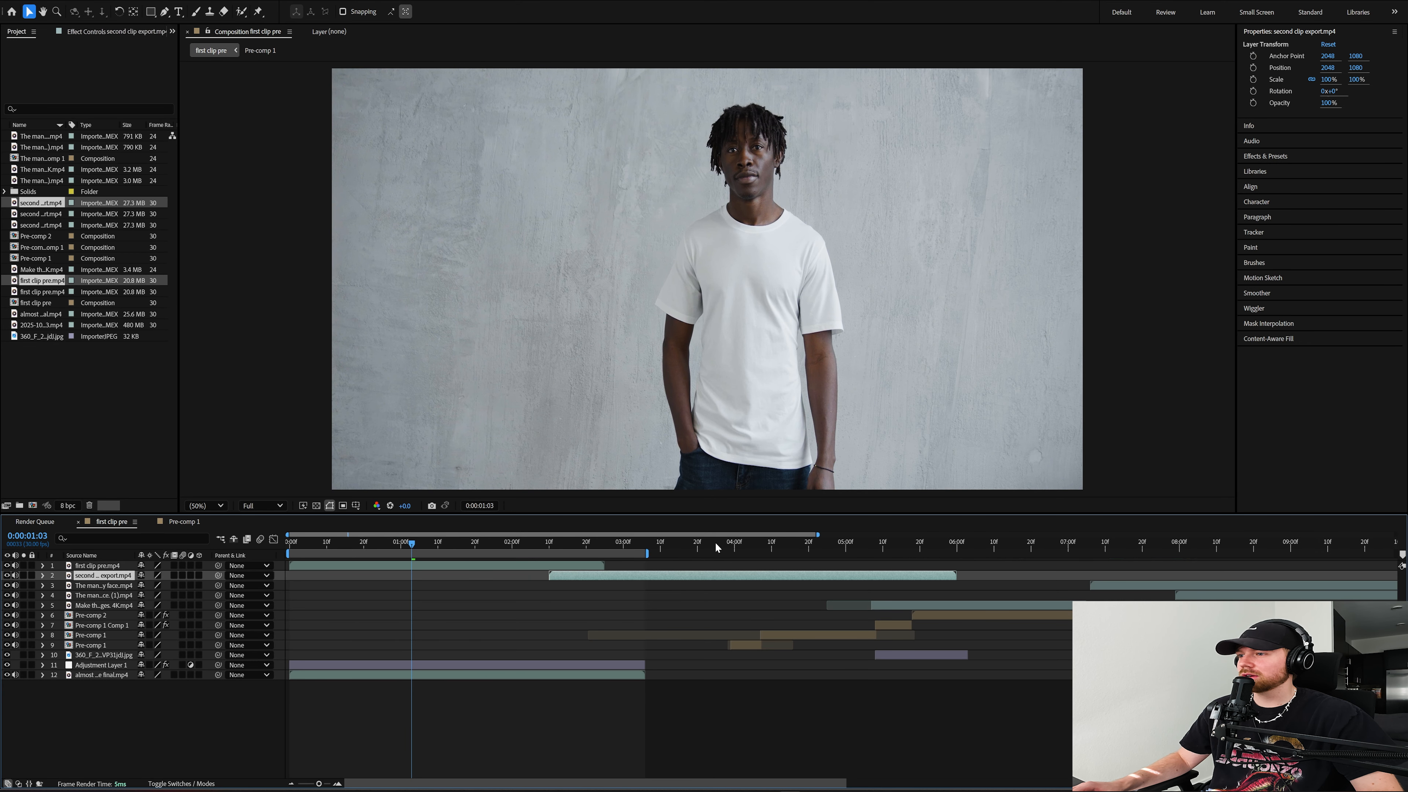
{"action": "left_click", "coordinate": [757, 546]}
{"action": "left_click_drag", "start_coordinate": [759, 546], "coordinate": [496, 549]}
{"action": "left_click", "coordinate": [720, 547]}
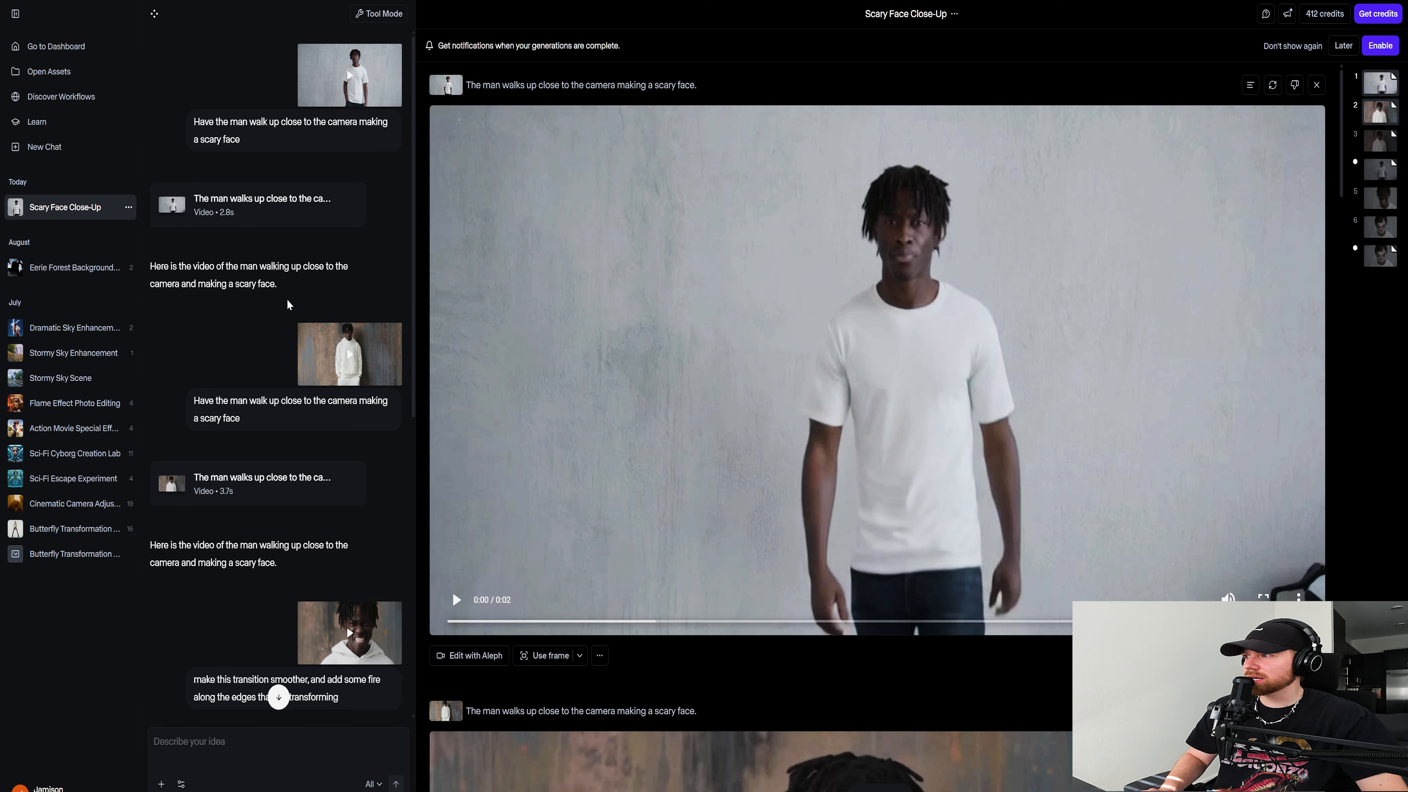
Switch to Runway and examine the source clip files and the first scary-face prompt in the Scary Face Close-Up chat
{"action": "left_click", "coordinate": [618, 791]}
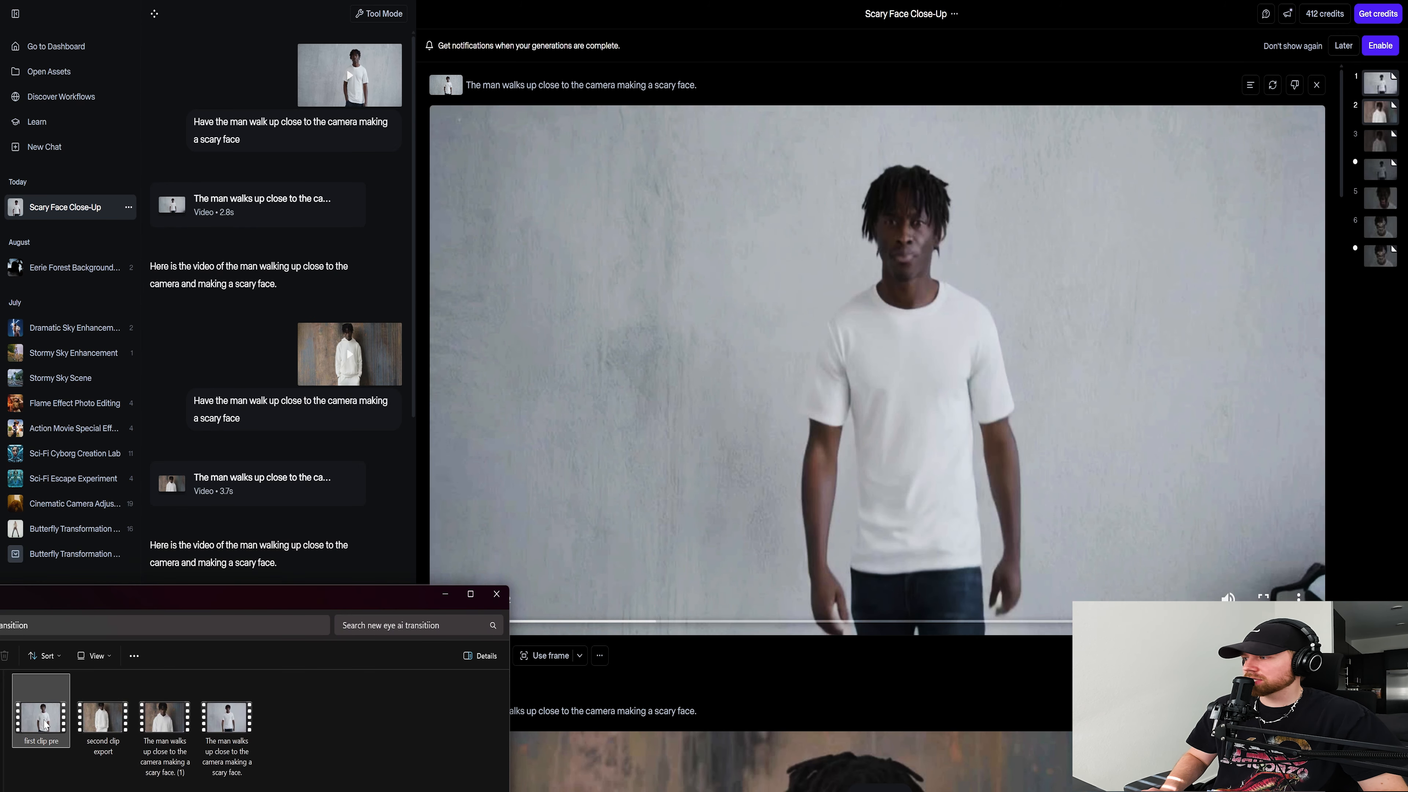
{"action": "mouse_move", "coordinate": [45, 724]}
{"action": "left_mouse_down"}
{"action": "mouse_move", "coordinate": [246, 386]}
{"action": "mouse_move", "coordinate": [267, 387]}
{"action": "mouse_move", "coordinate": [285, 416]}
{"action": "mouse_move", "coordinate": [51, 713]}
{"action": "left_mouse_up"}
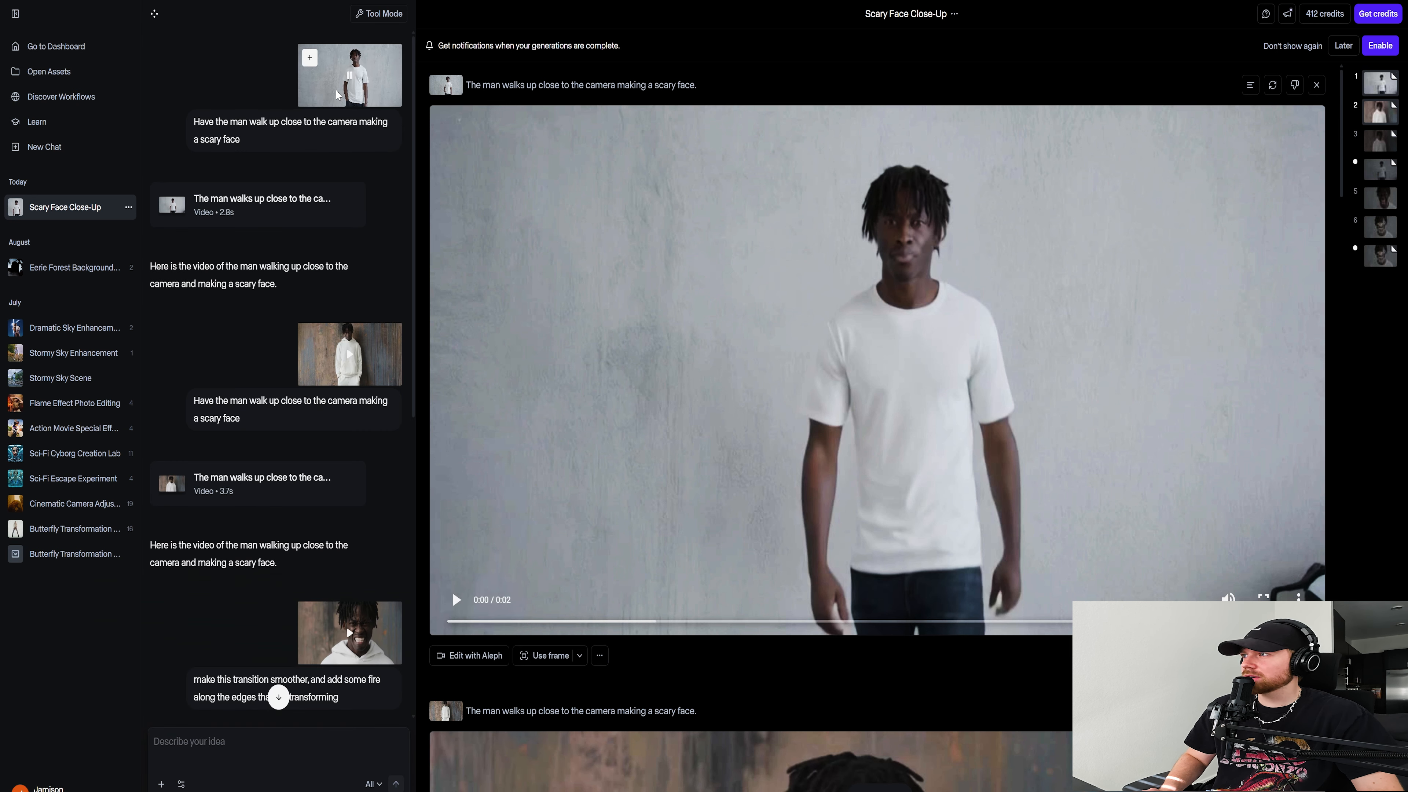
{"action": "left_click_drag", "start_coordinate": [253, 143], "coordinate": [209, 121]}
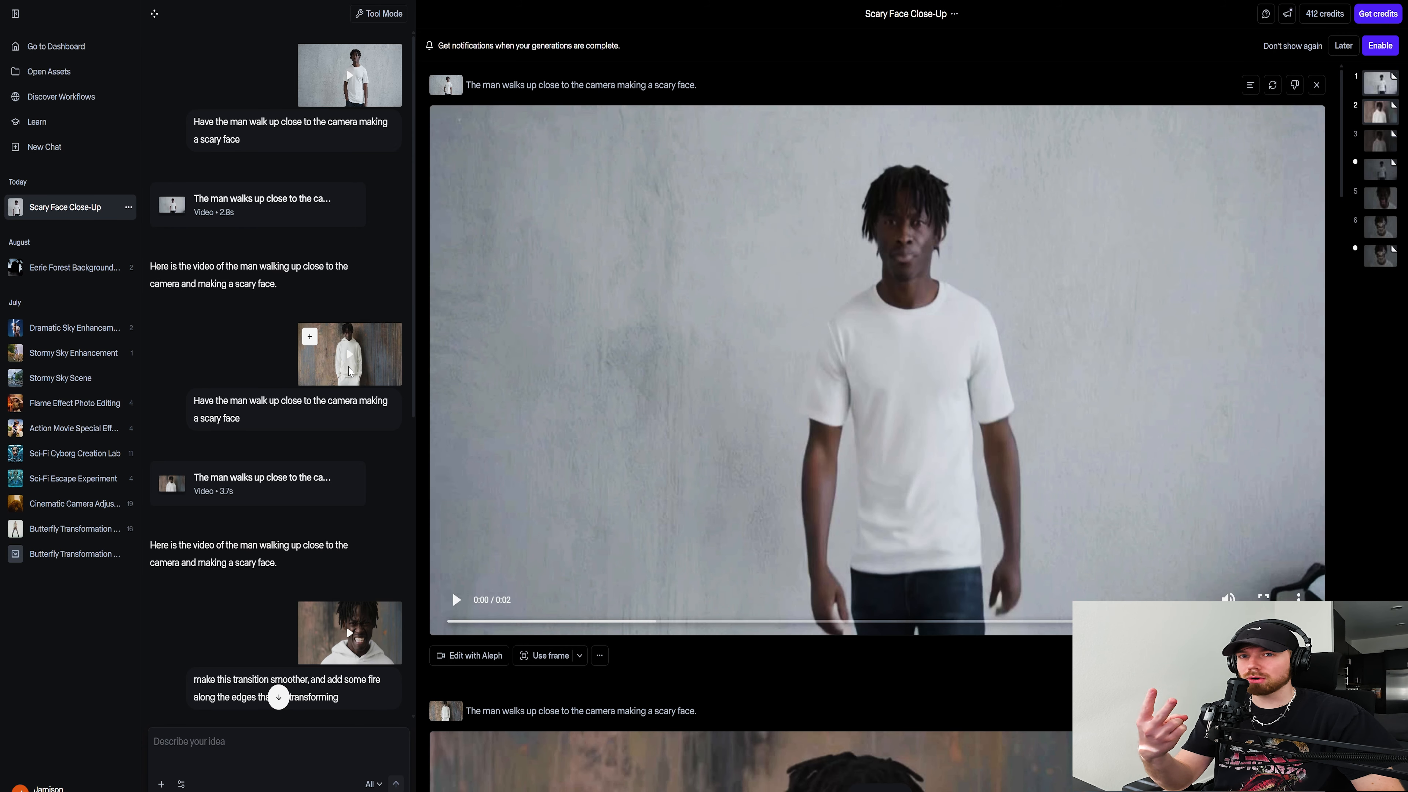
Review the generated scary-face walk-up videos, their 4K upscale option and the upscaled 4K versions
{"action": "scroll", "coordinate": [281, 342], "scroll_direction": "down", "scroll_amount": 3}
{"action": "scroll", "coordinate": [1268, 268], "scroll_direction": "down", "scroll_amount": 6}
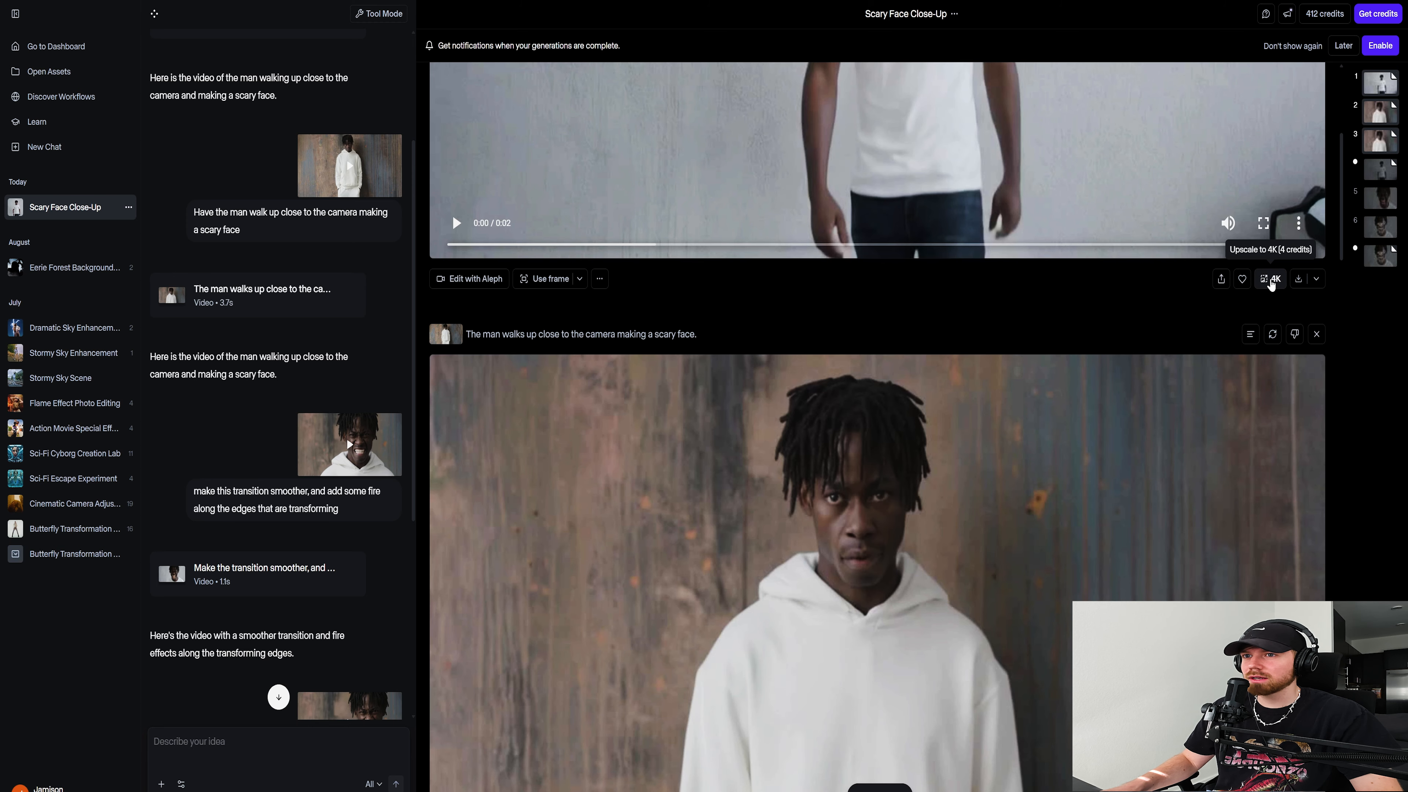
{"action": "scroll", "coordinate": [914, 249], "scroll_direction": "up", "scroll_amount": 6}
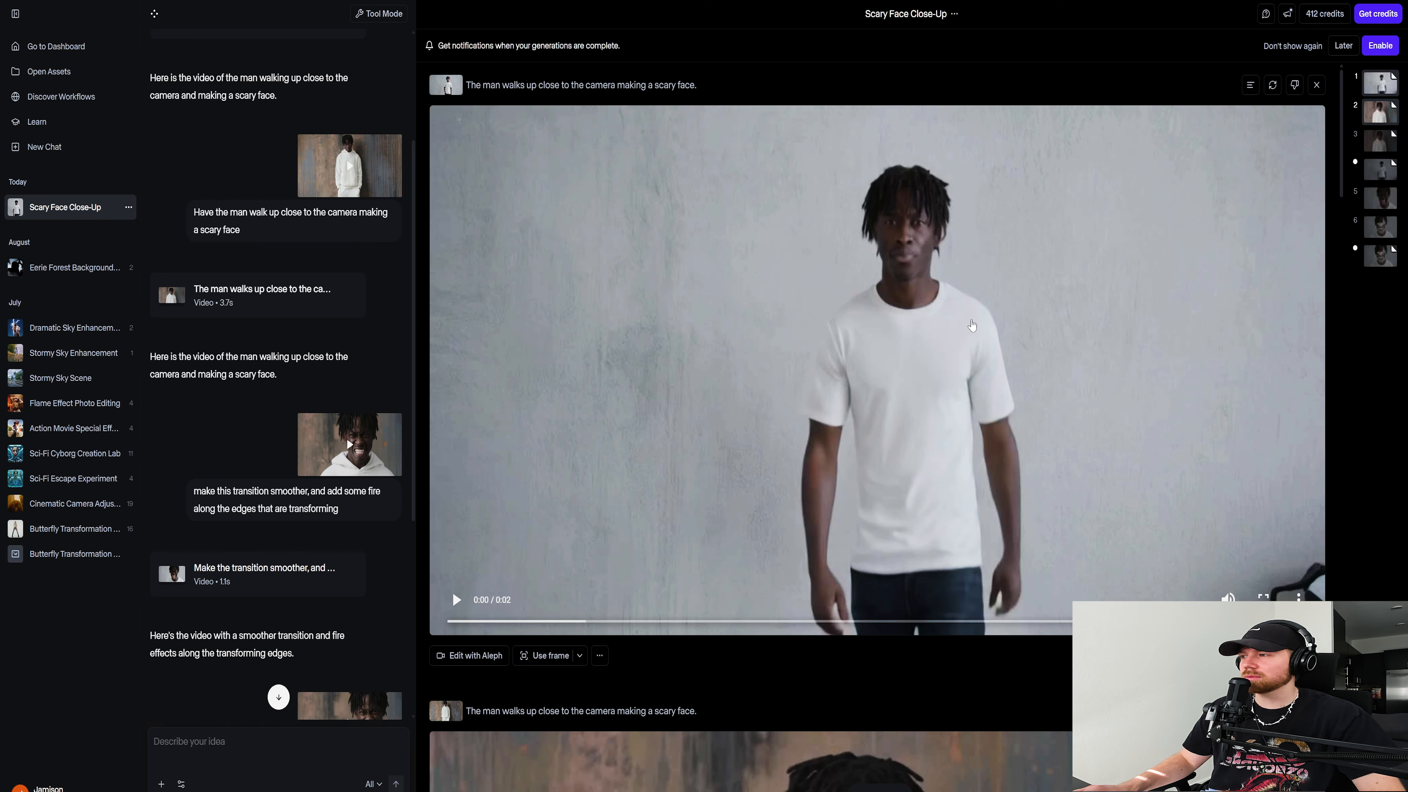
{"action": "scroll", "coordinate": [1008, 384], "scroll_direction": "down", "scroll_amount": 10}
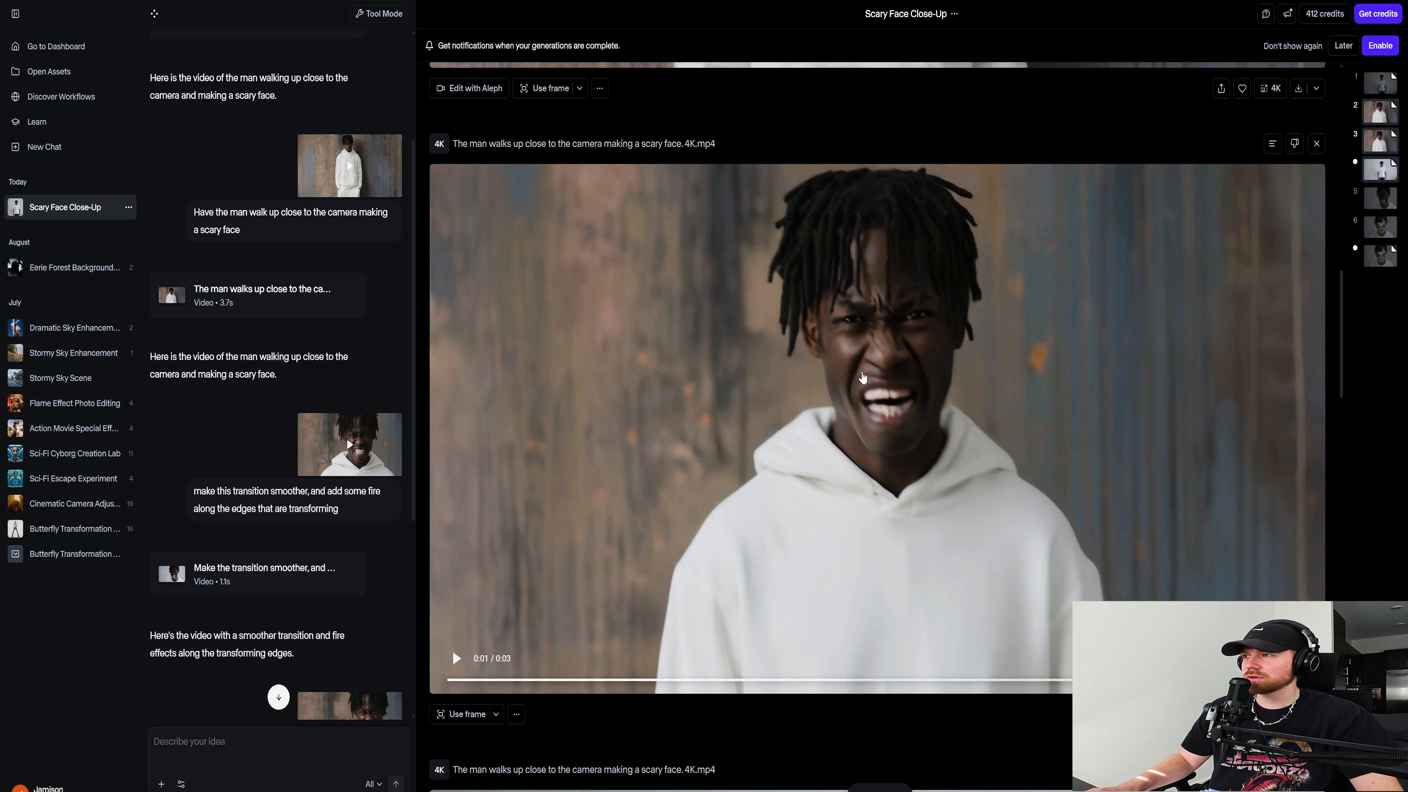
{"action": "scroll", "coordinate": [925, 523], "scroll_direction": "up", "scroll_amount": 2}
{"action": "scroll", "coordinate": [996, 490], "scroll_direction": "down", "scroll_amount": 3}
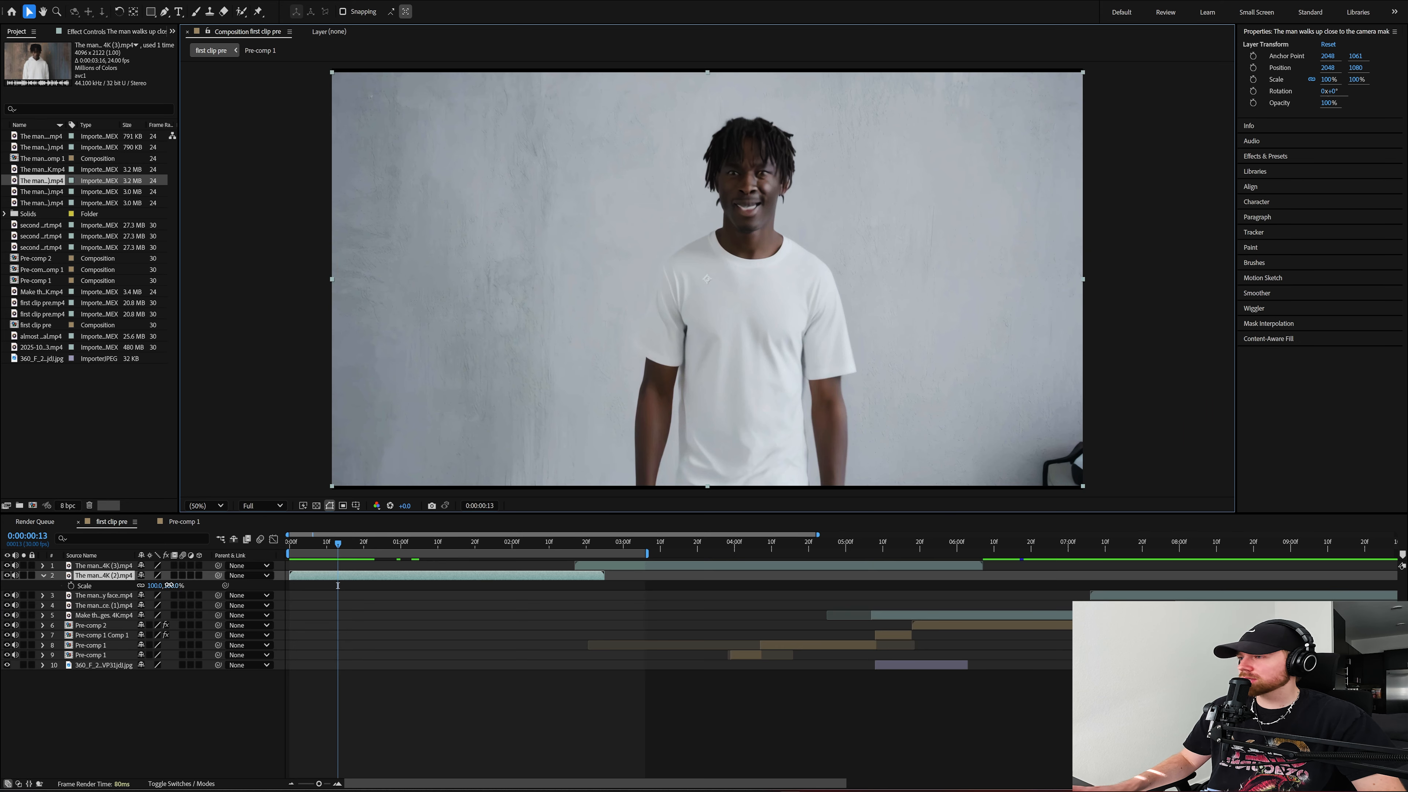
In After Effects, scale the generated T-shirt clip to 103% and split its layer at 0:00:01:21
{"action": "left_click_drag", "start_coordinate": [169, 585], "coordinate": [171, 585]}
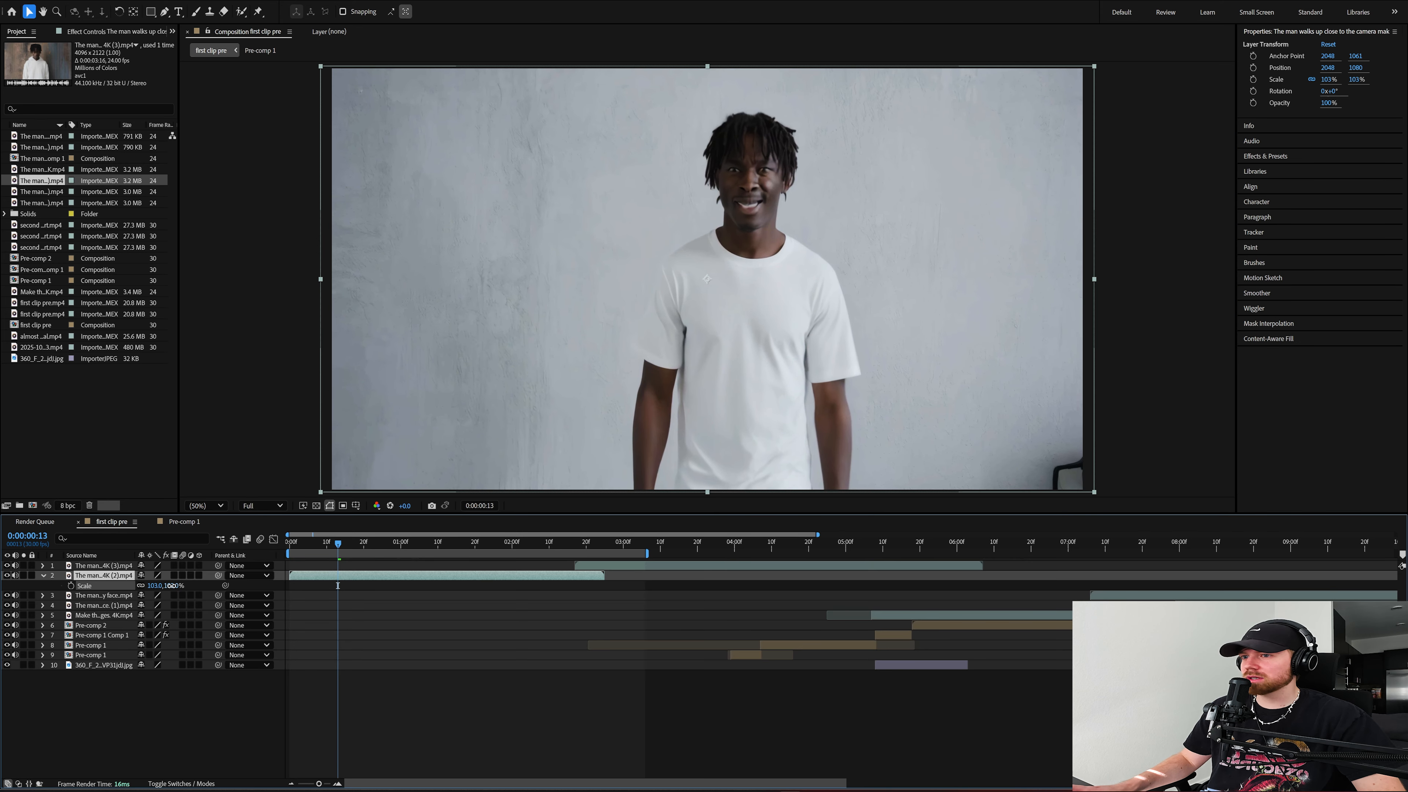
{"action": "key", "text": "space"}
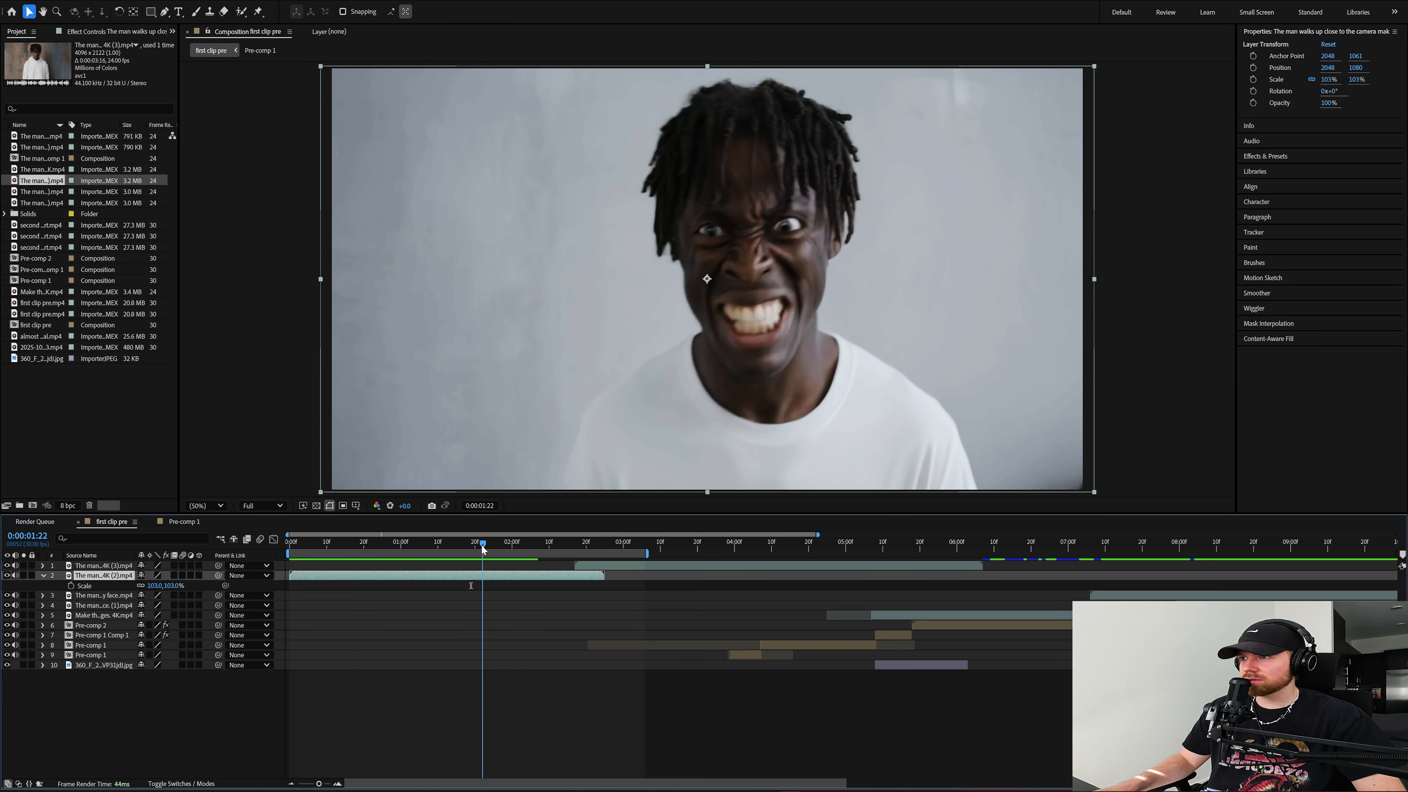
{"action": "key", "text": "ctrl+shift+d"}
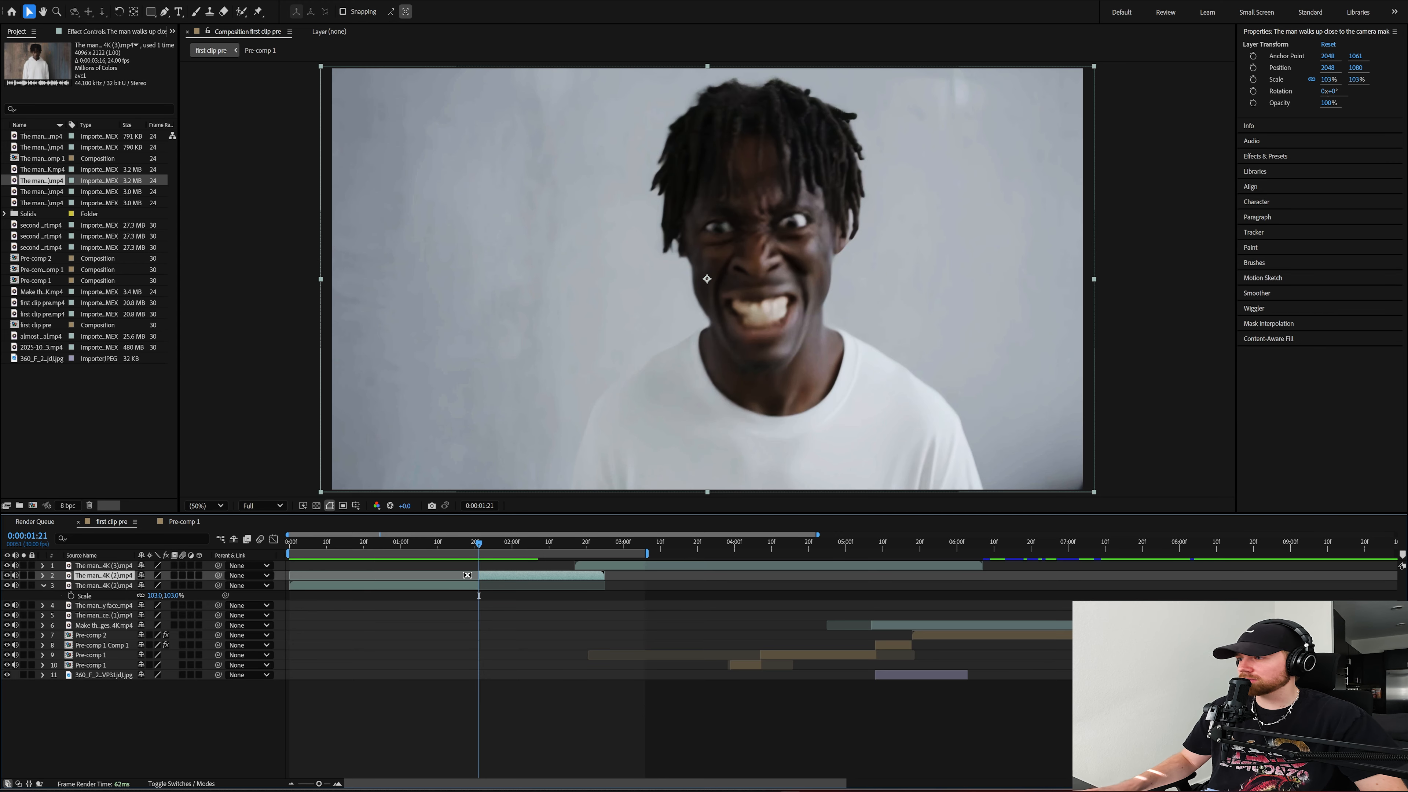
Time-stretch the first portion of the split T-shirt clip with a stretch factor of 20, holding the layer in-point
{"action": "left_click_drag", "start_coordinate": [471, 543], "coordinate": [390, 546]}
{"action": "left_click", "coordinate": [382, 586]}
{"action": "right_click", "coordinate": [400, 587]}
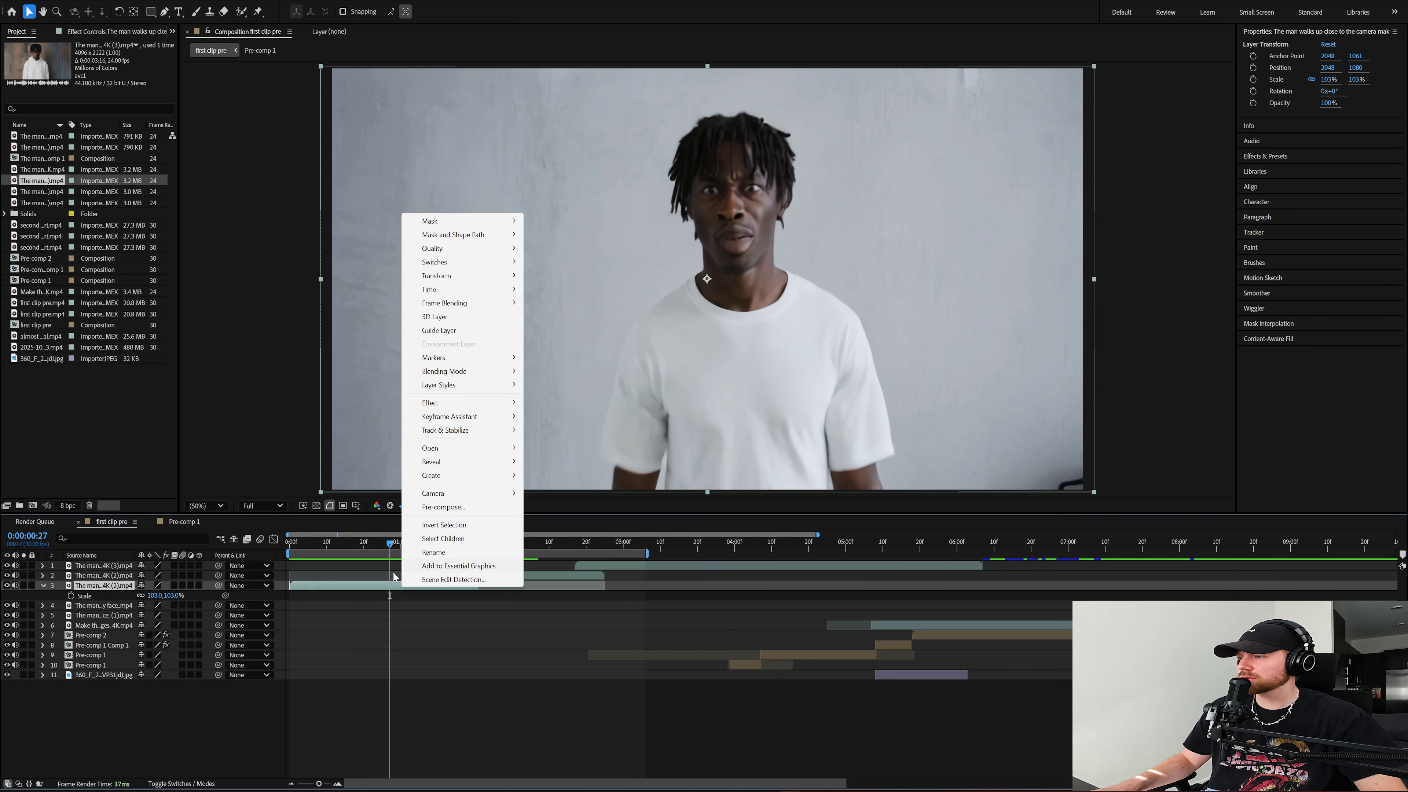
{"action": "left_click", "coordinate": [370, 586]}
{"action": "right_click", "coordinate": [400, 587]}
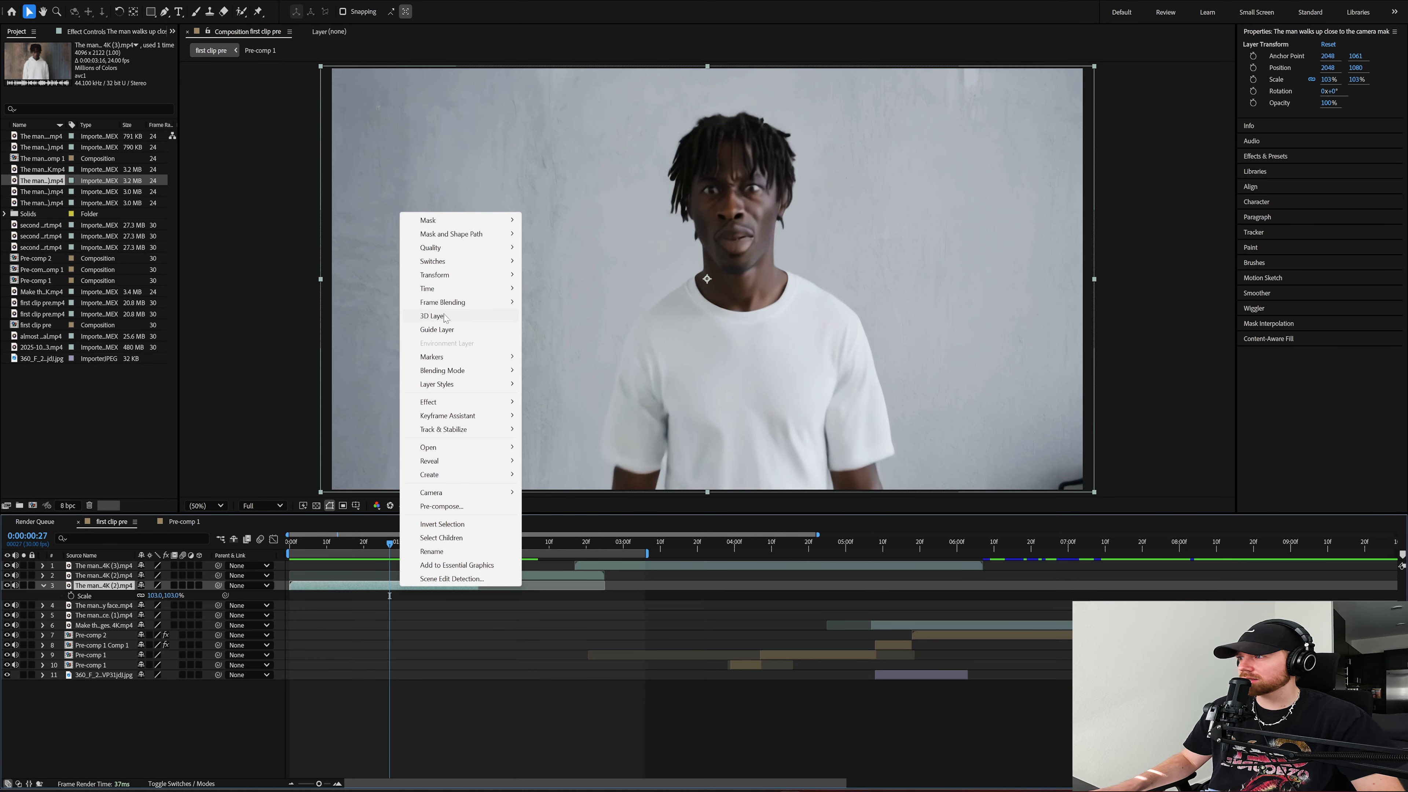
{"action": "mouse_move", "coordinate": [441, 290]}
{"action": "left_click", "coordinate": [560, 316]}
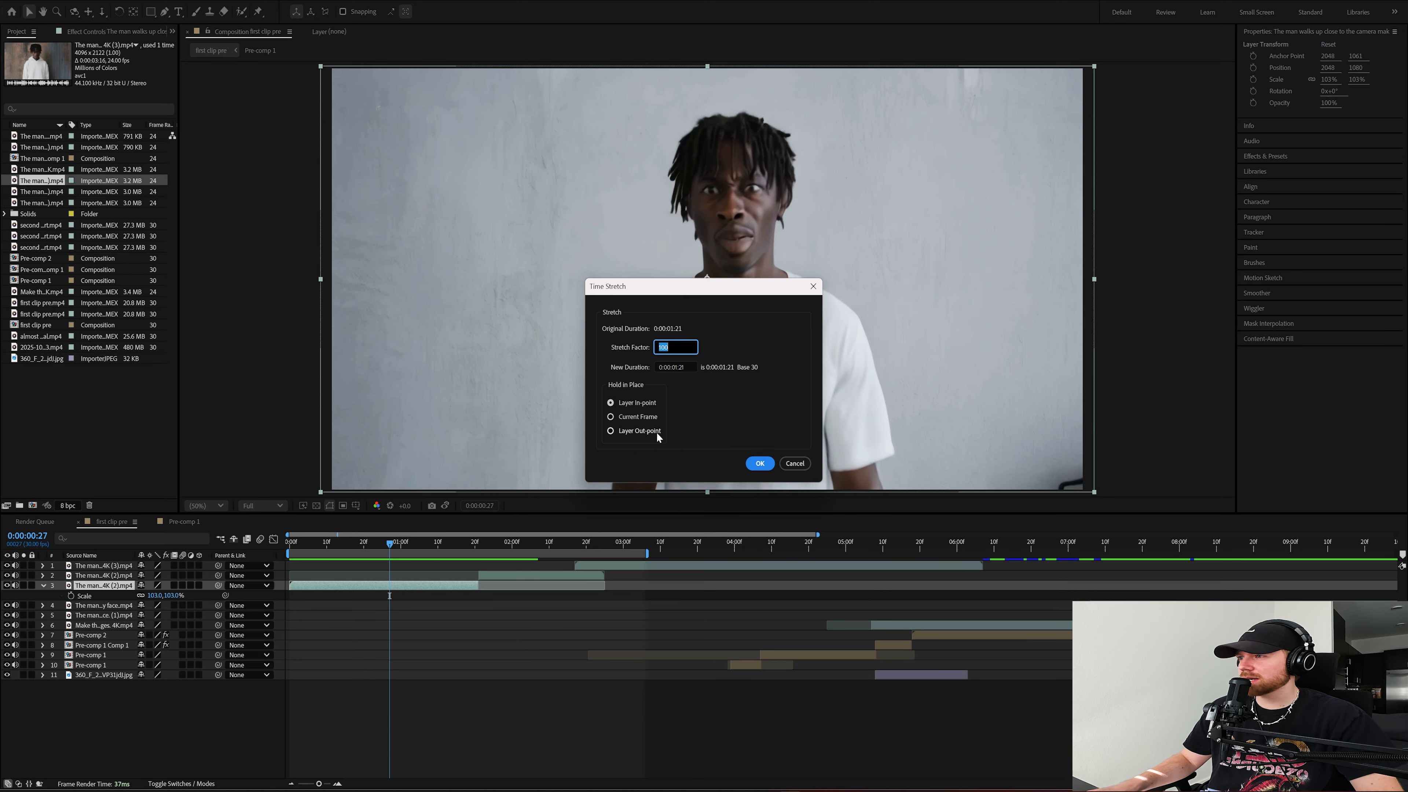
{"action": "type", "text": "20"}
{"action": "key", "text": "Return"}
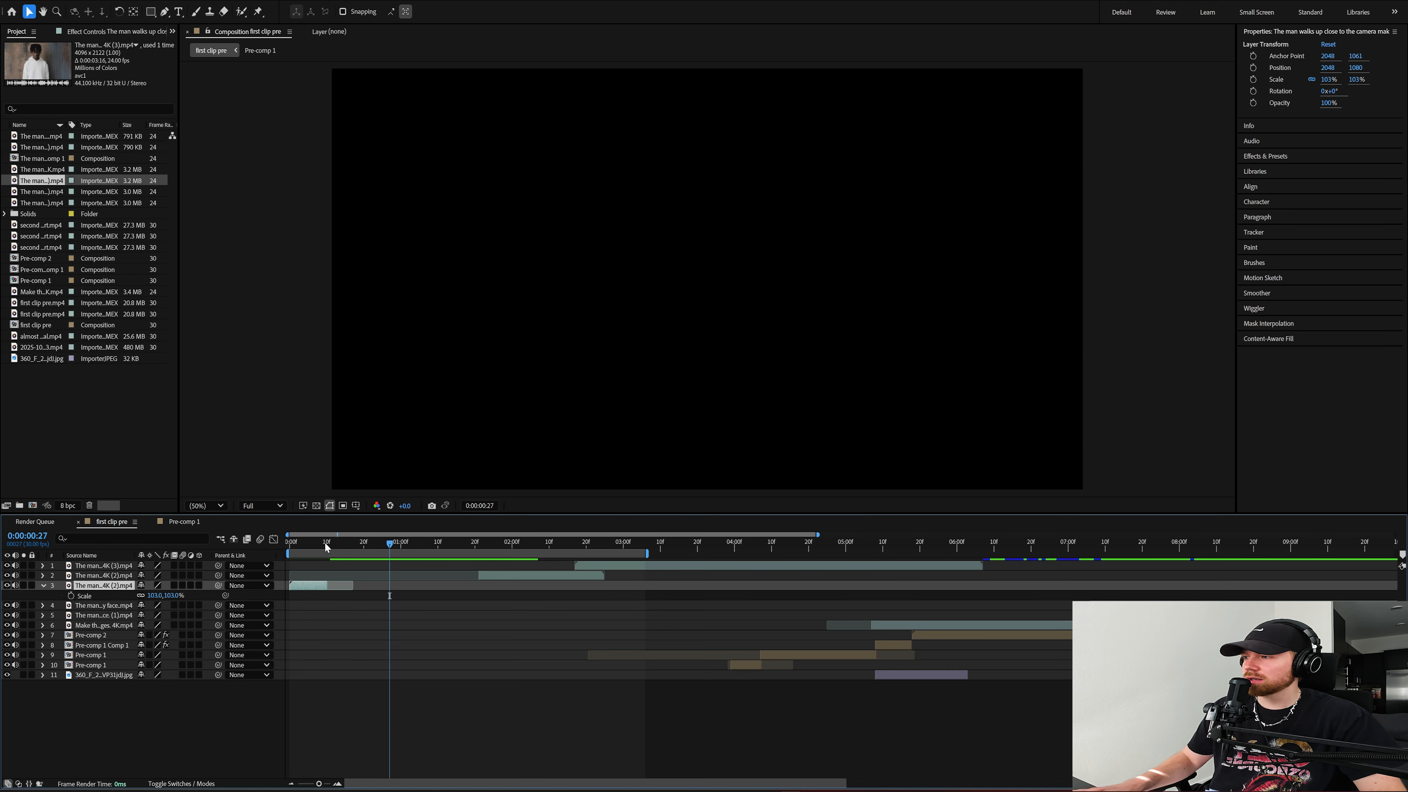
Move the second T-shirt portion to start right after the sped-up portion, at about 0:00:00:10, and preview the cut
{"action": "left_click_drag", "start_coordinate": [324, 544], "coordinate": [288, 544]}
{"action": "left_click_drag", "start_coordinate": [484, 574], "coordinate": [340, 583]}
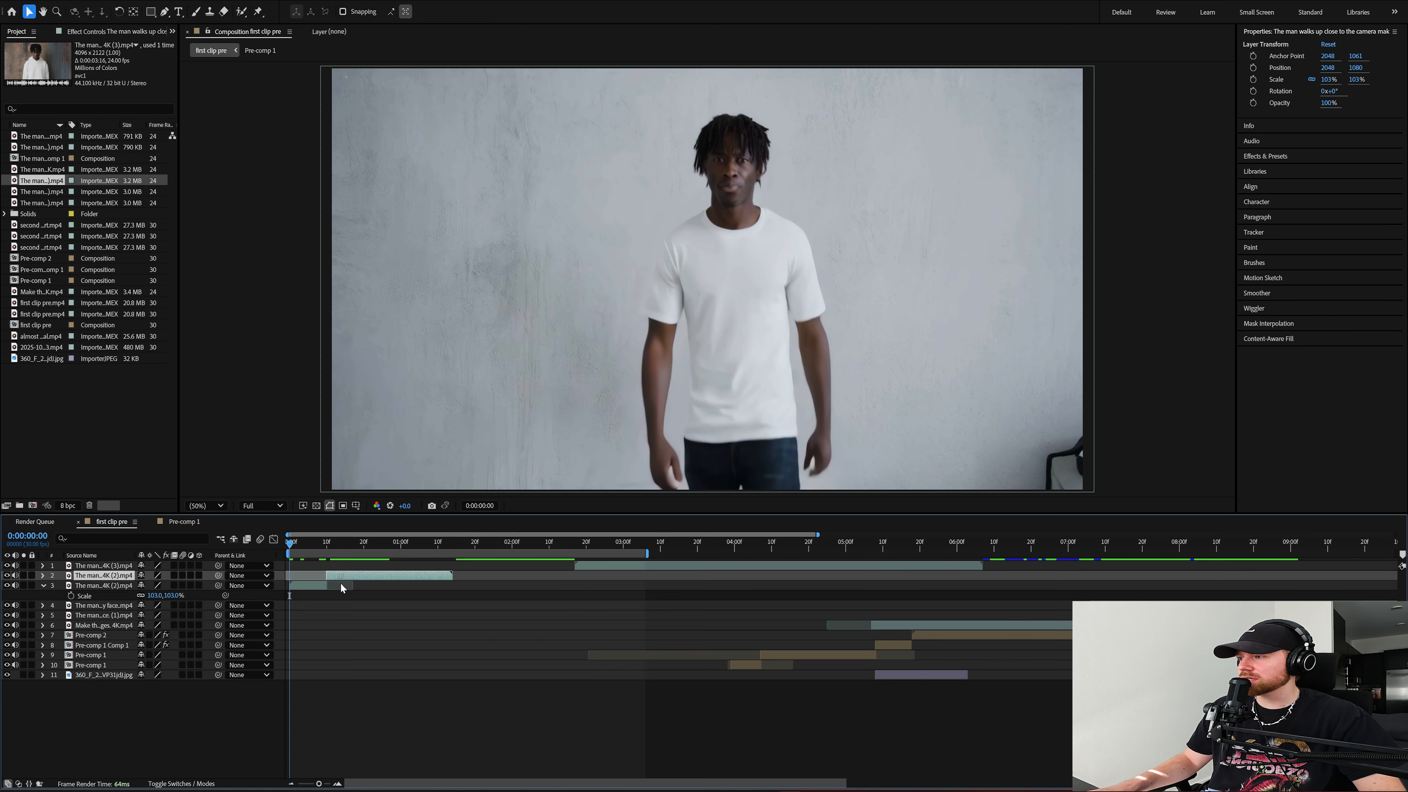
{"action": "key", "text": "="}
{"action": "key", "text": "space"}
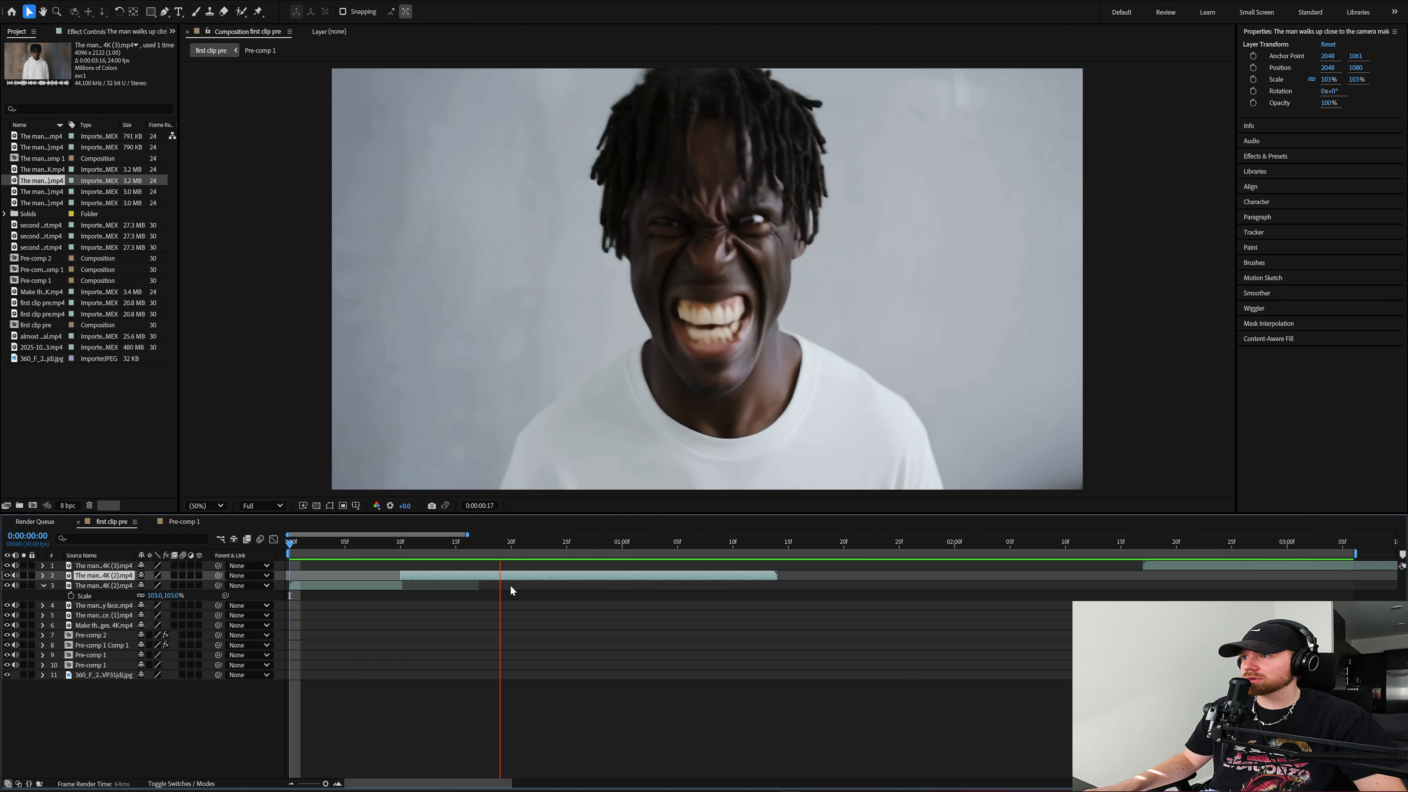
{"action": "key", "text": "space"}
Duplicate the second T-shirt portion, freeze the copy on the 0:00:01:07 frame and extend it to about 0:00:01:25
{"action": "mouse_move", "coordinate": [712, 543]}
{"action": "left_mouse_down"}
{"action": "mouse_move", "coordinate": [411, 558]}
{"action": "mouse_move", "coordinate": [696, 558]}
{"action": "left_mouse_up"}
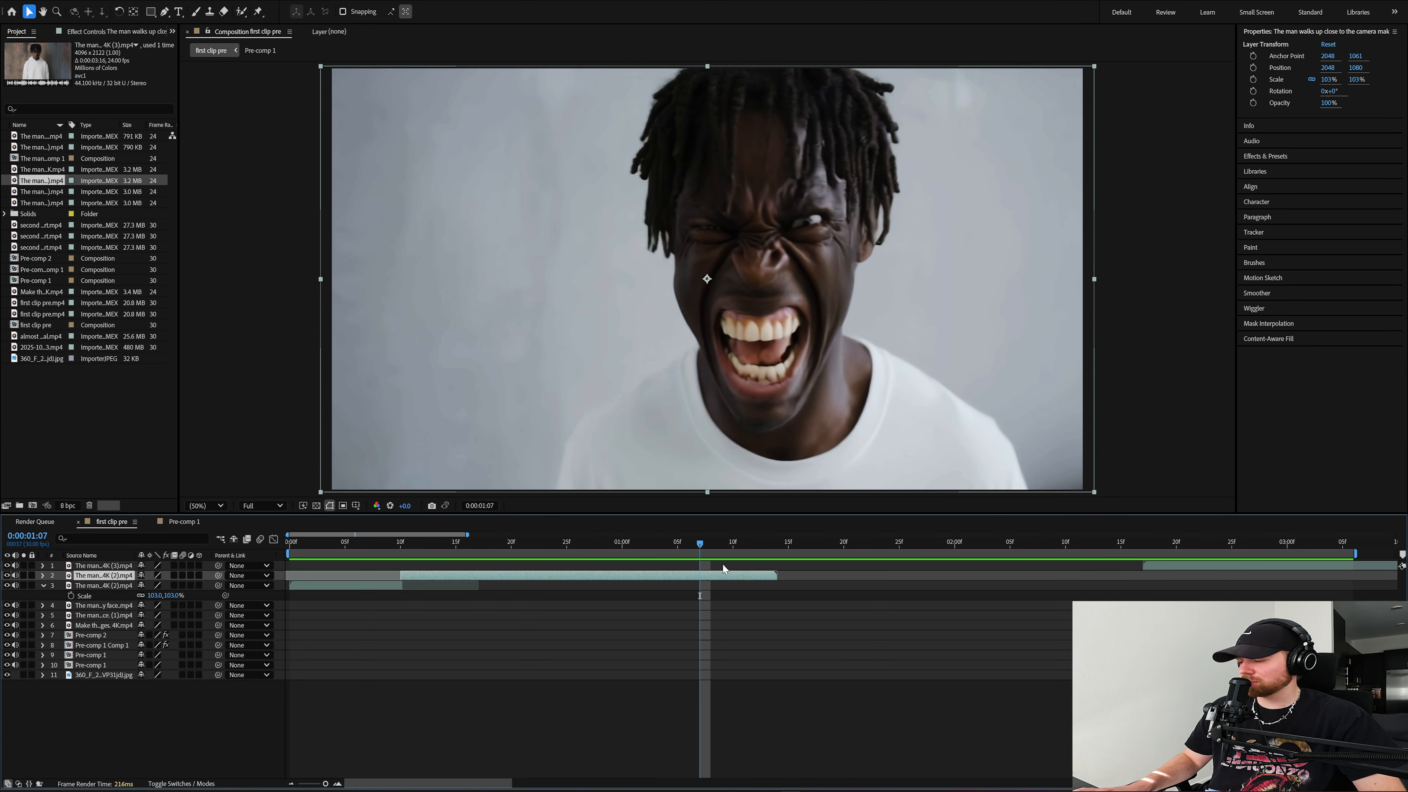
{"action": "key", "text": "ctrl+d"}
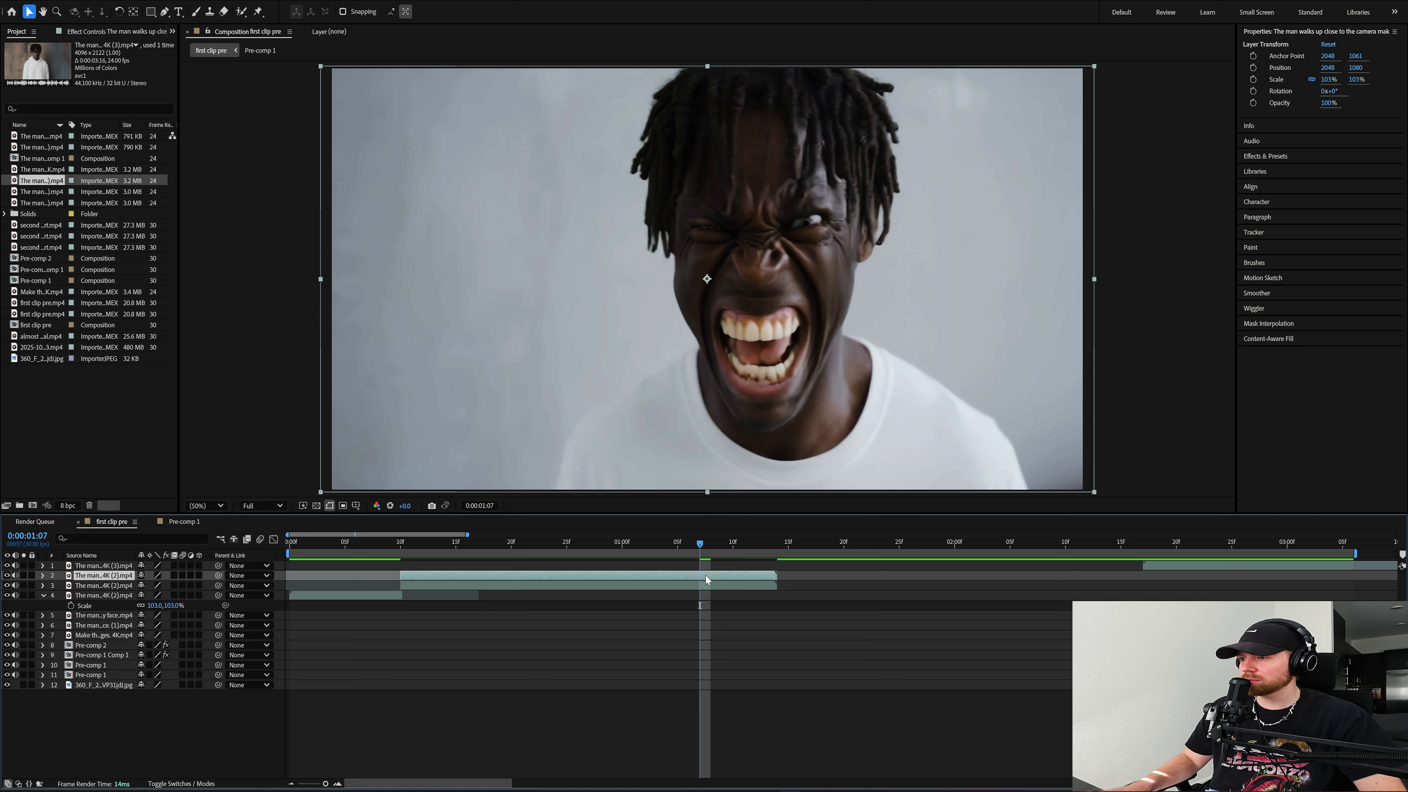
{"action": "right_click", "coordinate": [705, 578]}
{"action": "mouse_move", "coordinate": [795, 280]}
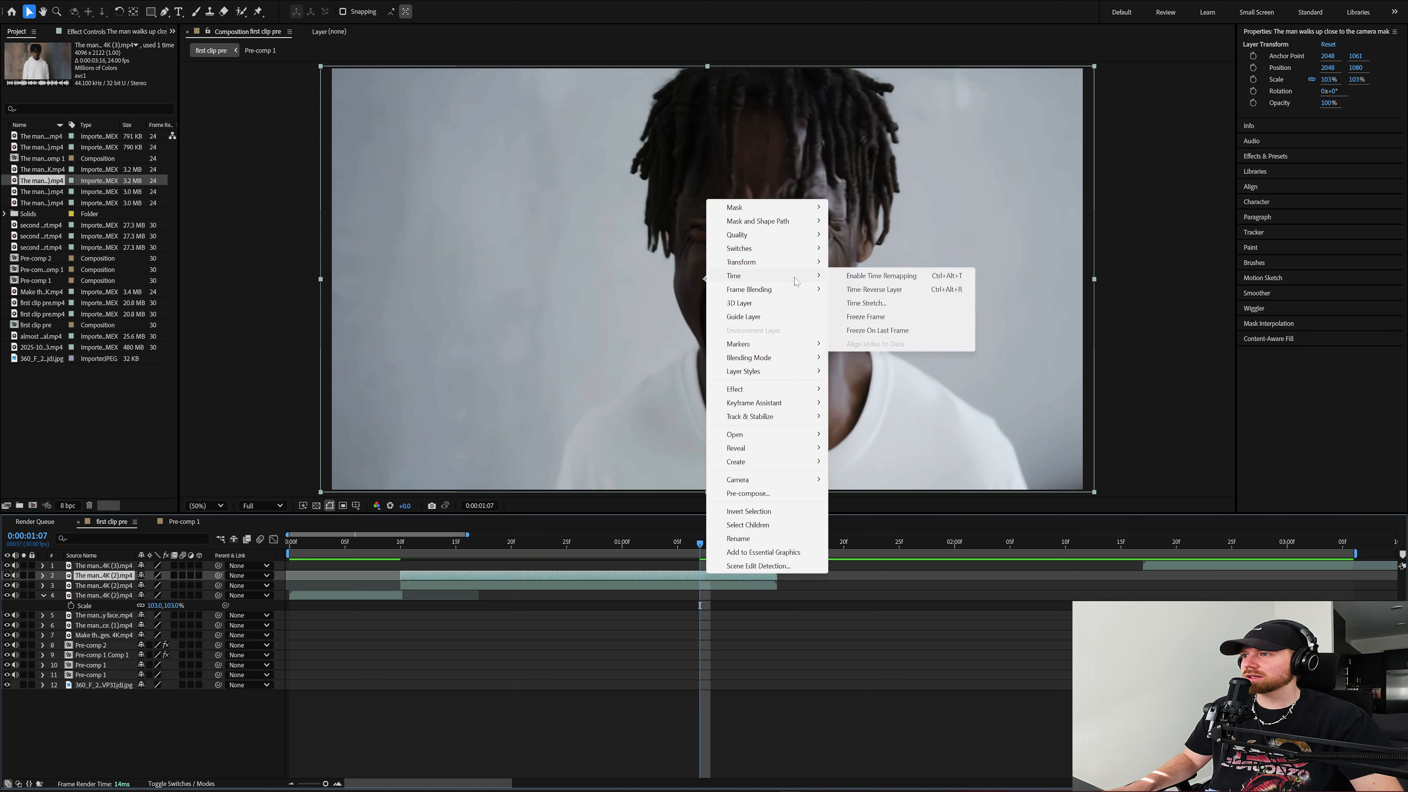
{"action": "left_click", "coordinate": [864, 317]}
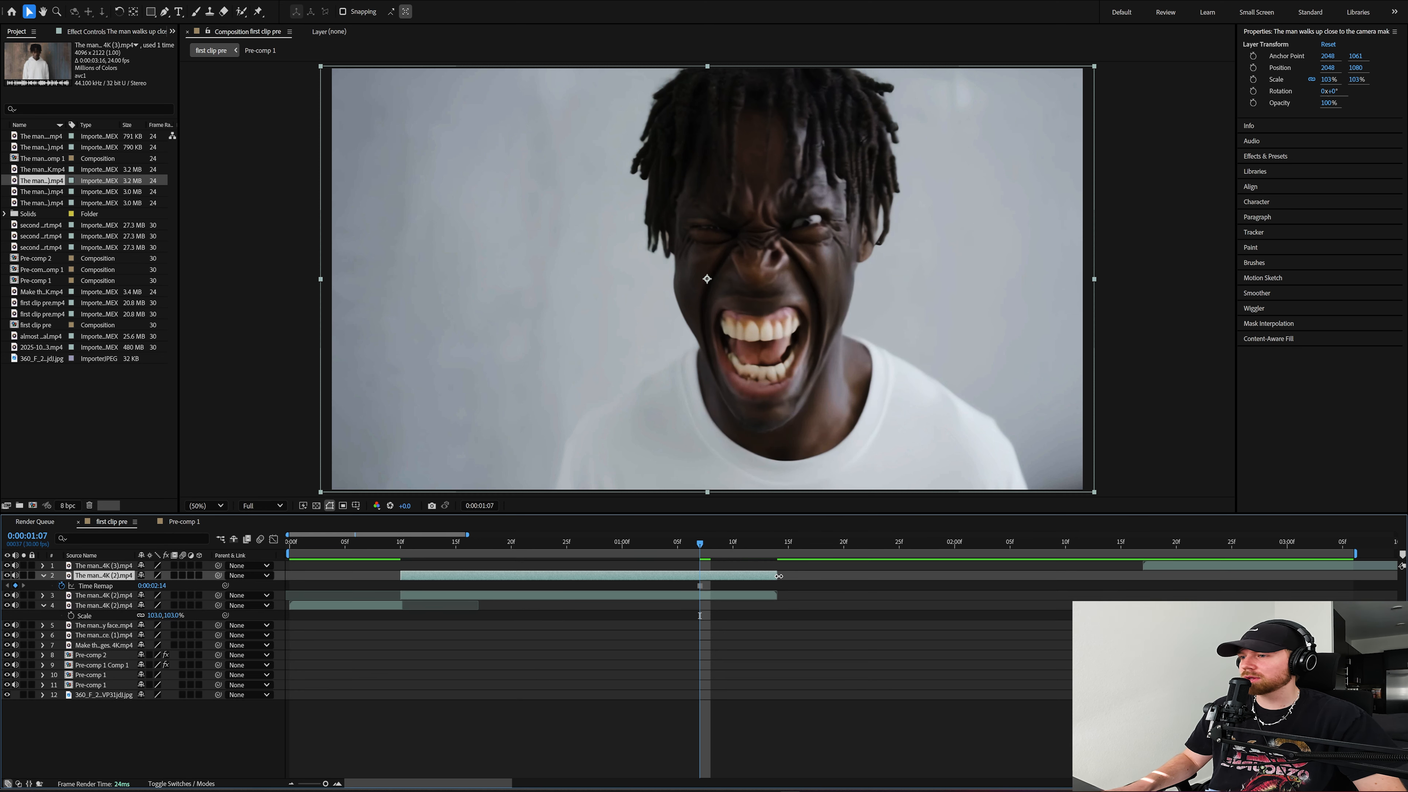
{"action": "left_click_drag", "start_coordinate": [779, 575], "coordinate": [899, 589]}
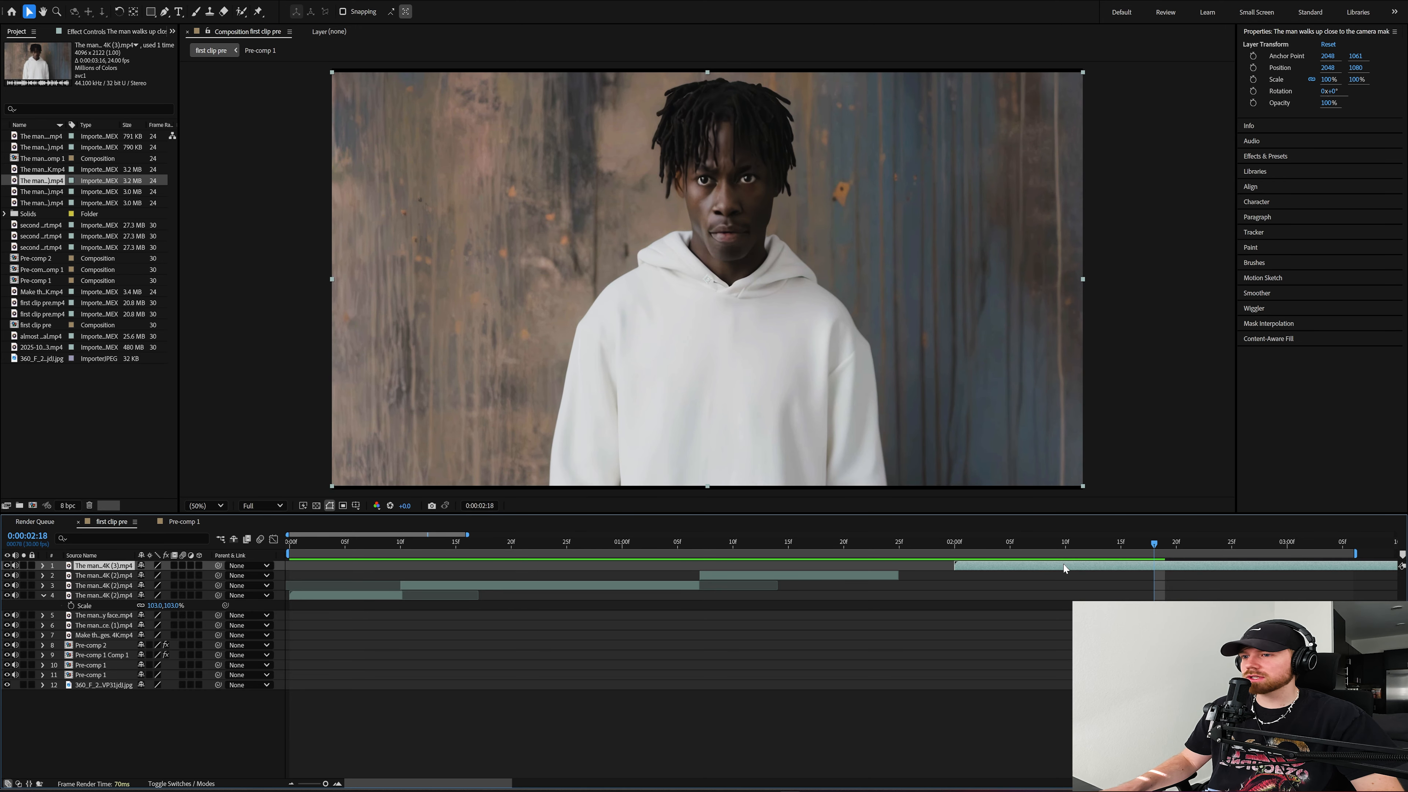
Time-reverse the hoodie clip layer that starts at 0:00:02:00
{"action": "left_click_drag", "start_coordinate": [1086, 543], "coordinate": [1043, 560]}
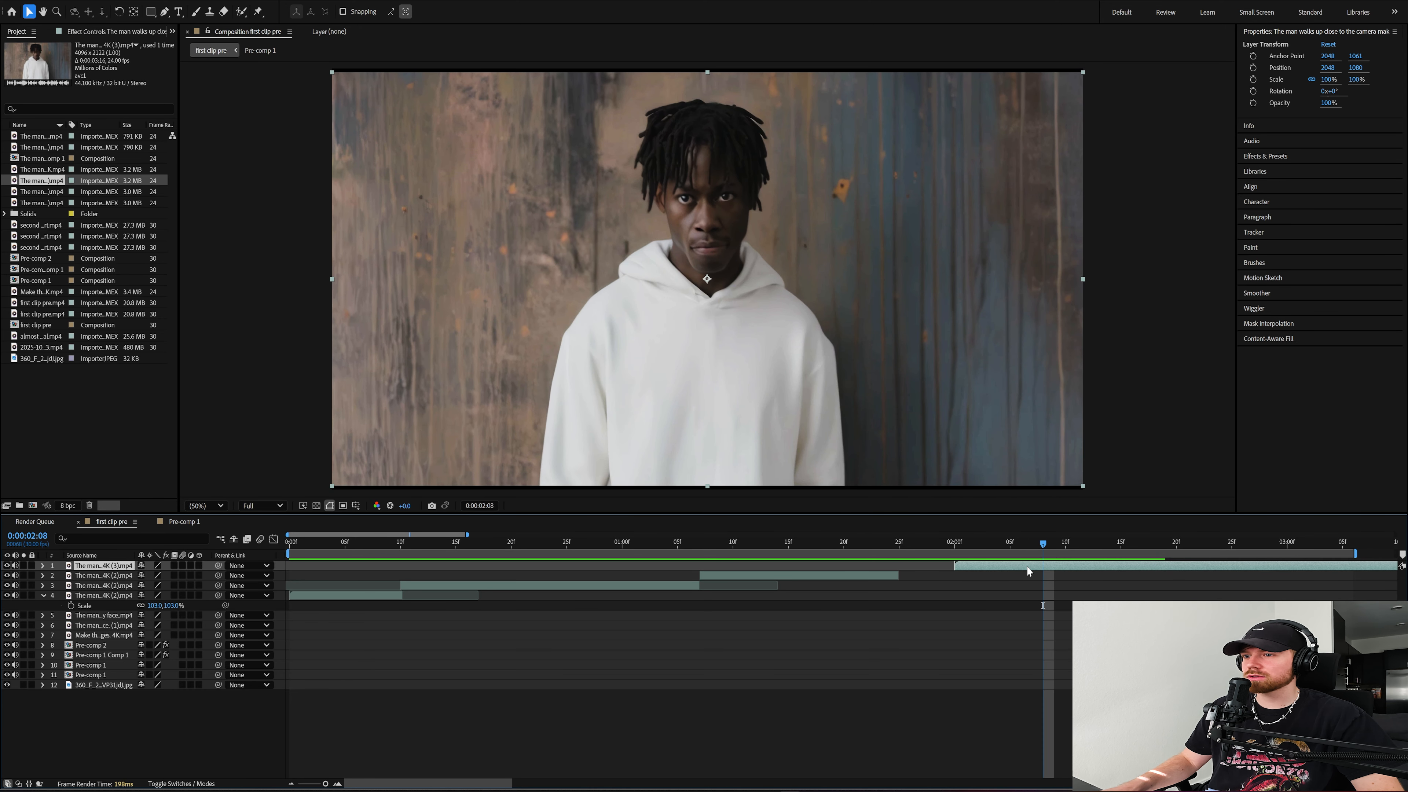
{"action": "right_click", "coordinate": [1022, 564]}
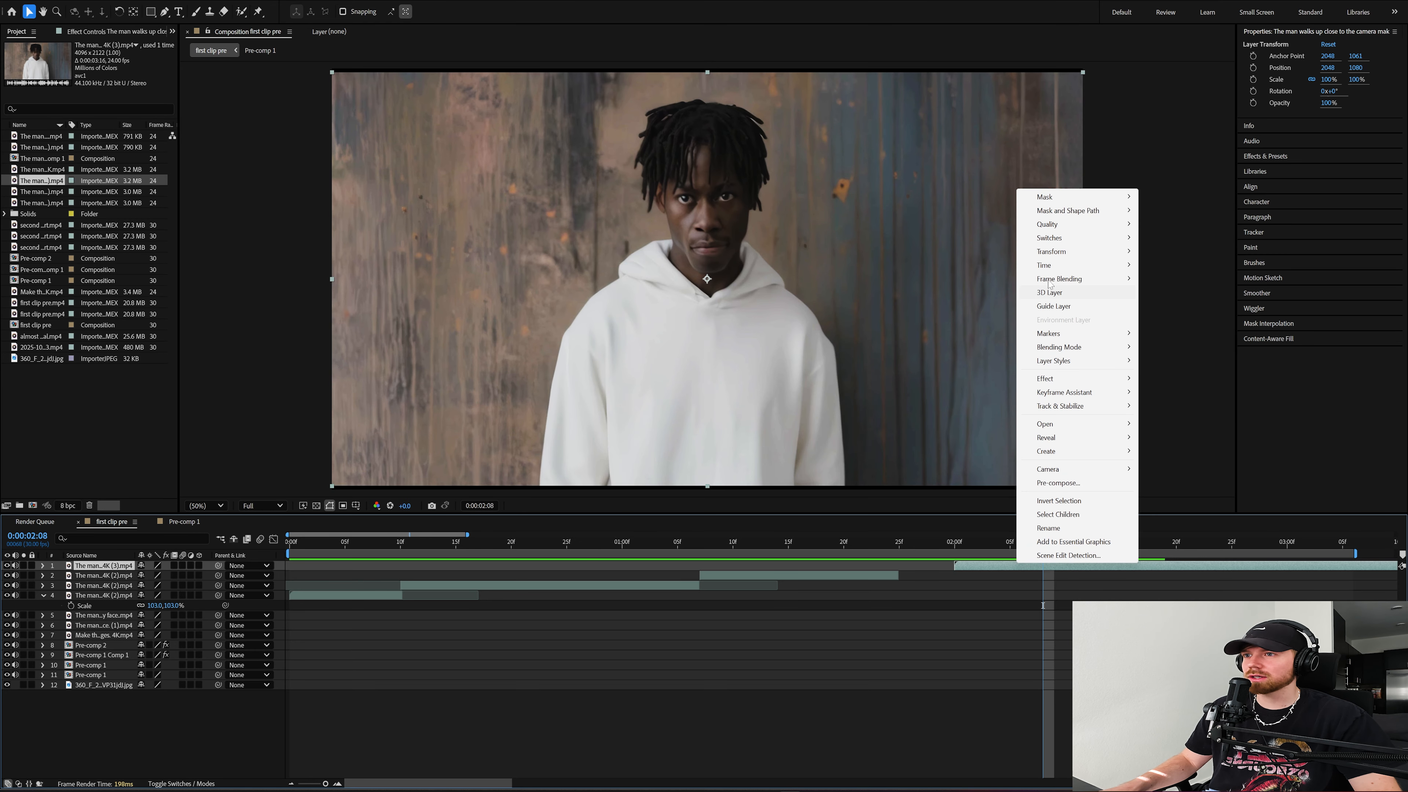
{"action": "mouse_move", "coordinate": [1050, 280]}
{"action": "left_click", "coordinate": [1185, 282]}
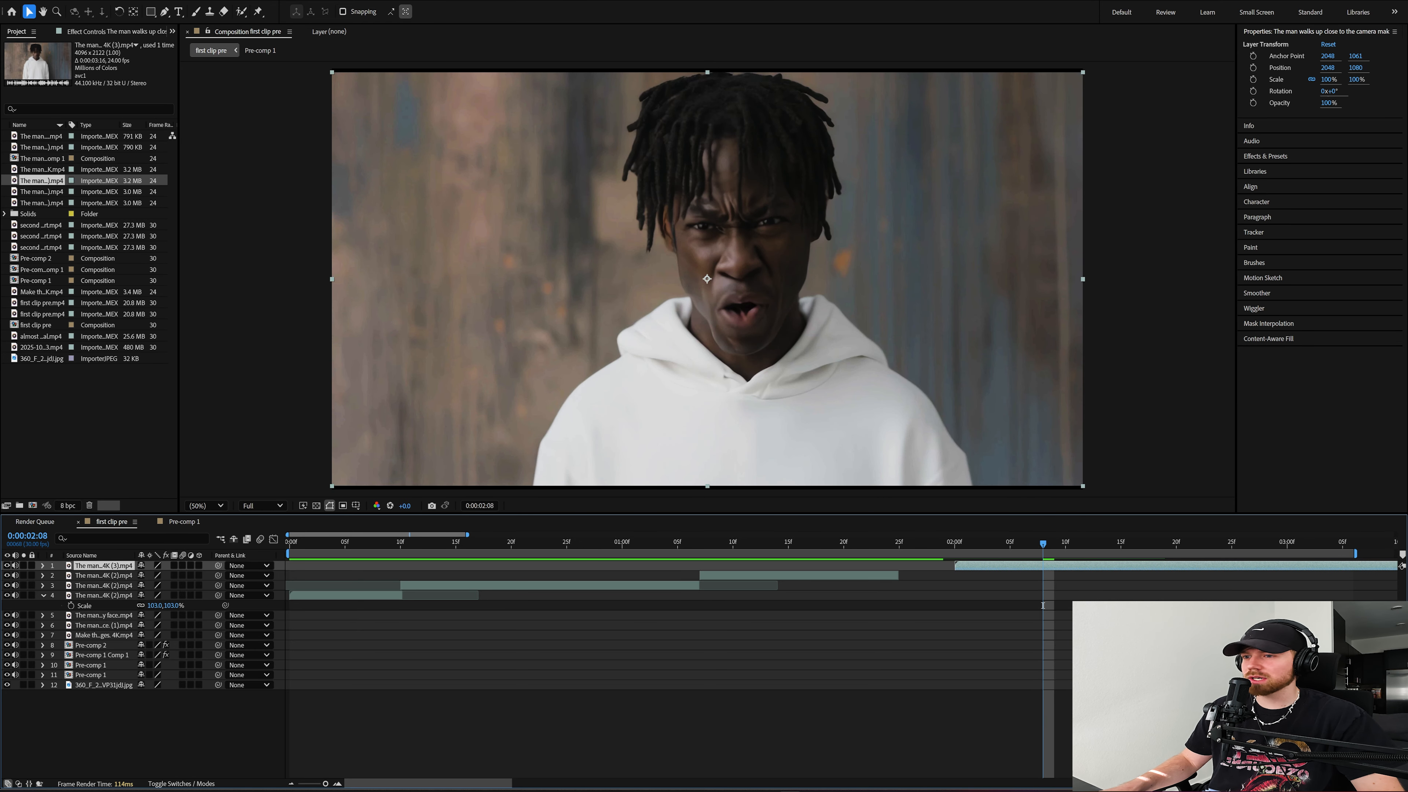
Split the reversed hoodie clip at 0:00:02:21 and delete the portion before the cut
{"action": "left_click", "coordinate": [319, 783]}
{"action": "left_click_drag", "start_coordinate": [552, 546], "coordinate": [610, 553]}
{"action": "key", "text": "ctrl+shift+d"}
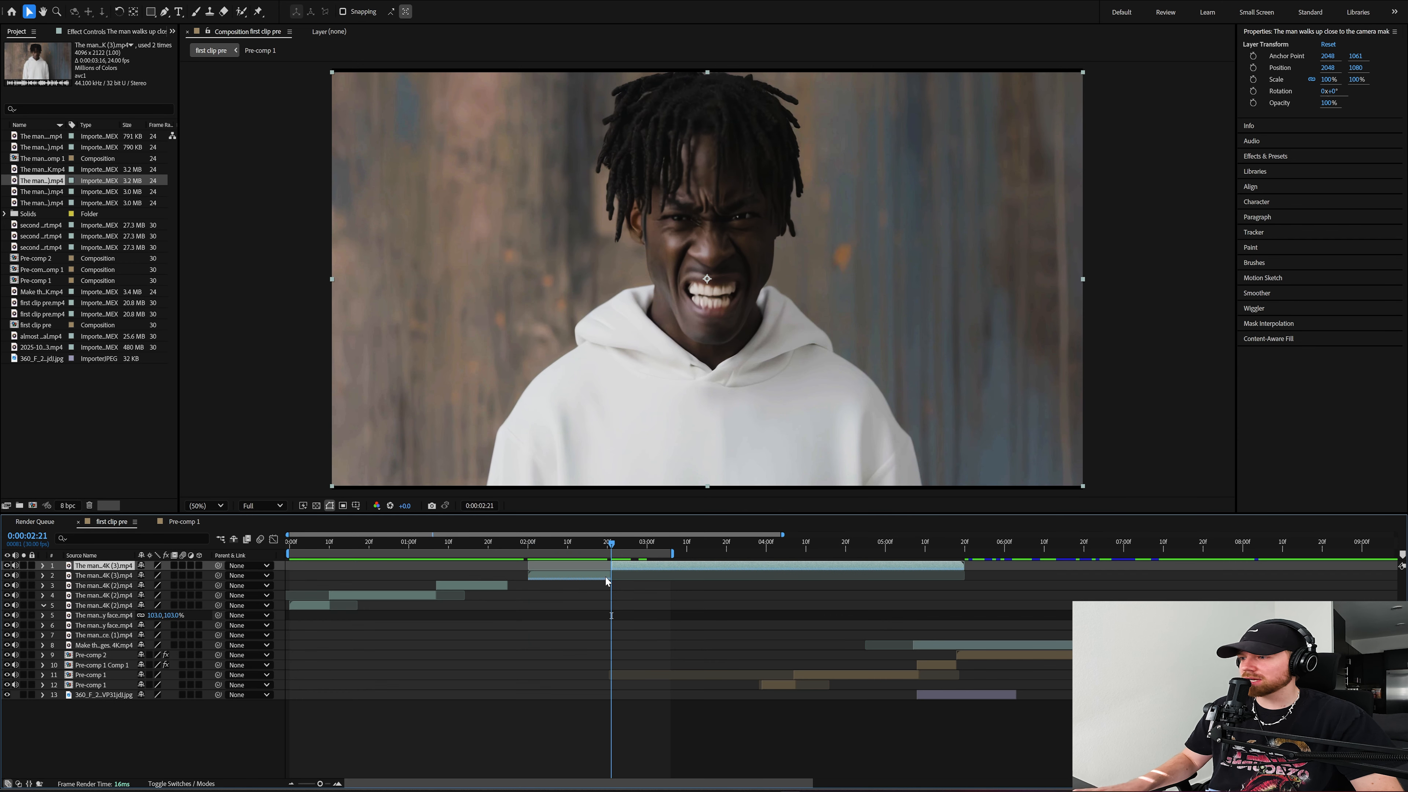
{"action": "left_click", "coordinate": [603, 578]}
Pre-compose the trimmed hoodie clip, moving all attributes into the new composition and adjusting its duration to the layer's time span
{"action": "left_click", "coordinate": [698, 543]}
{"action": "left_click", "coordinate": [702, 566]}
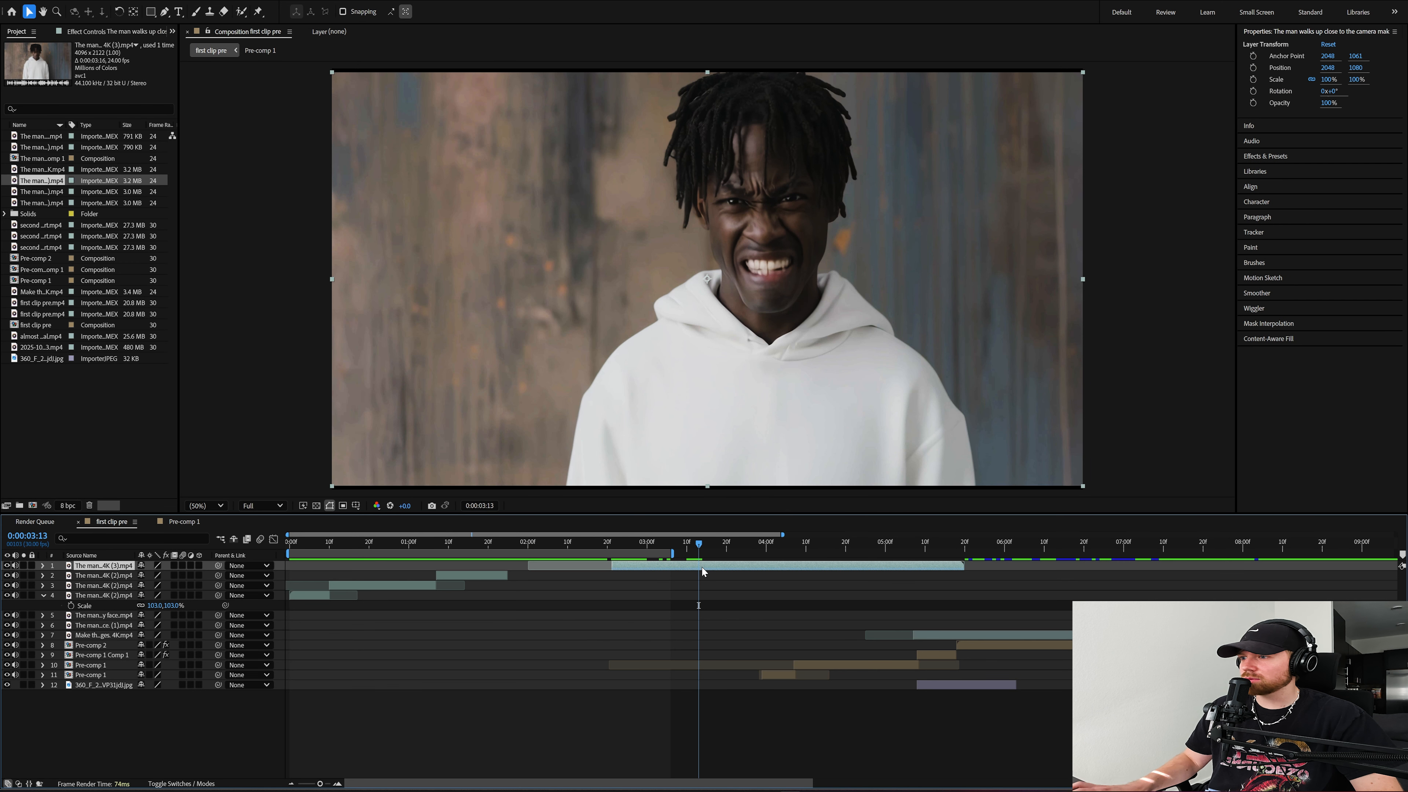
{"action": "key", "text": "ctrl+z"}
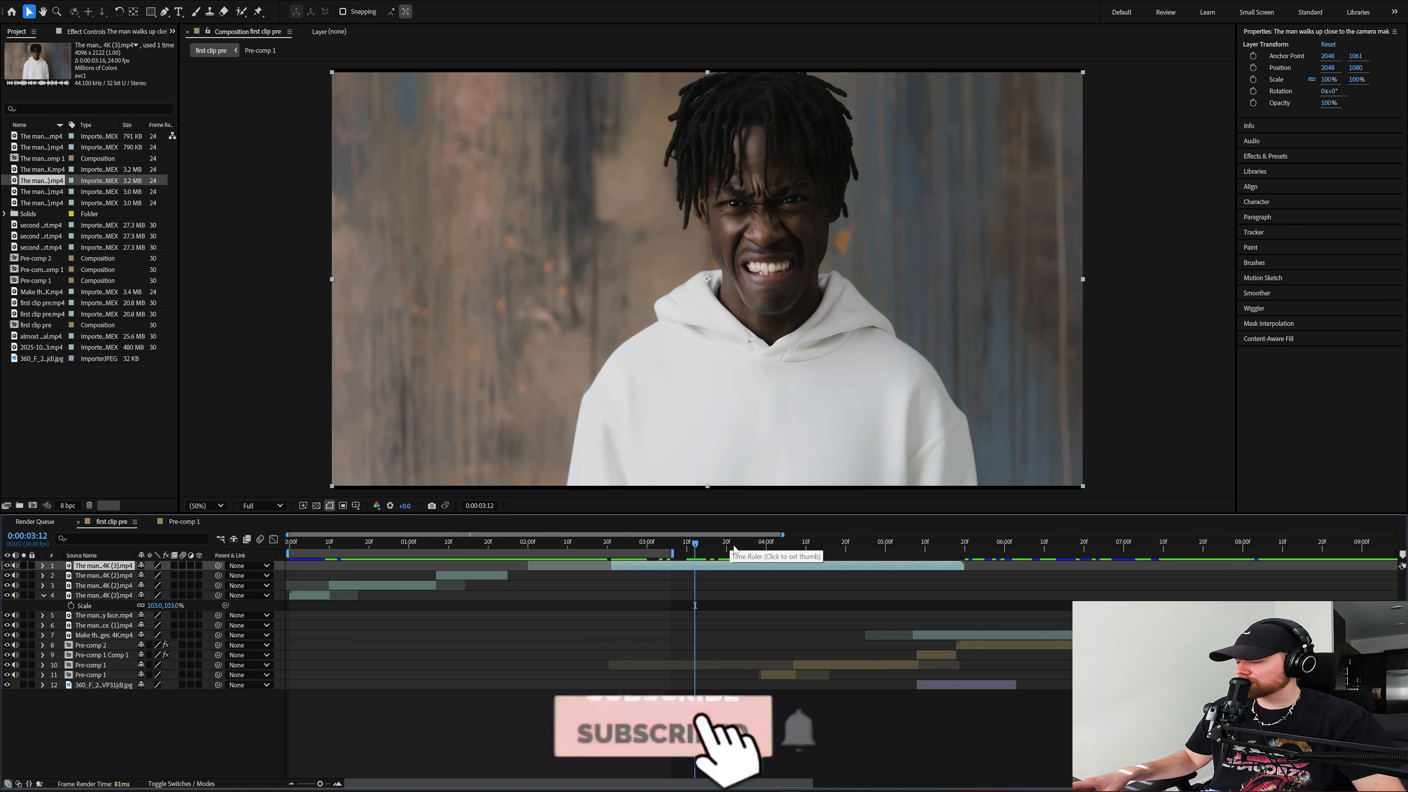
{"action": "key", "text": "ctrl+shift+c"}
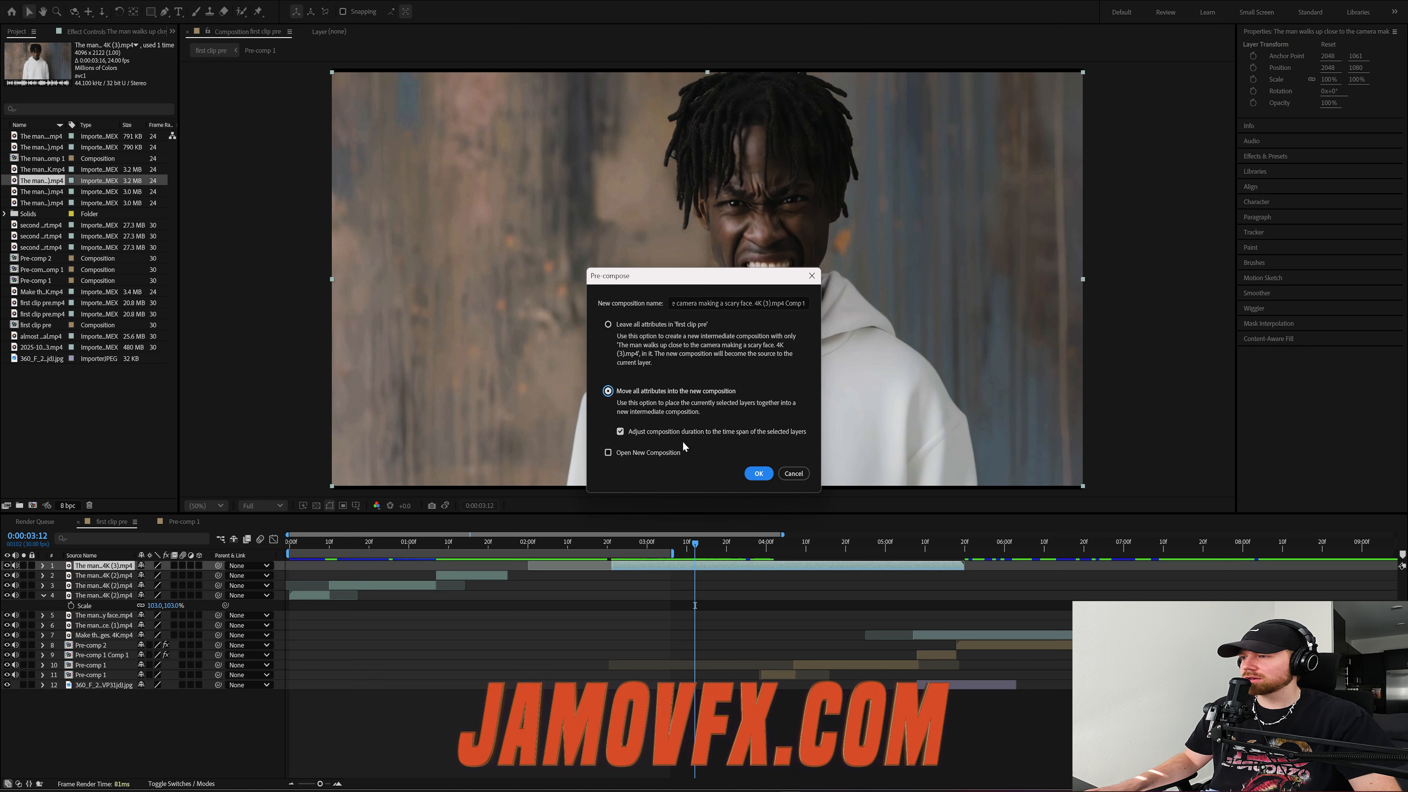
{"action": "left_click", "coordinate": [761, 475]}
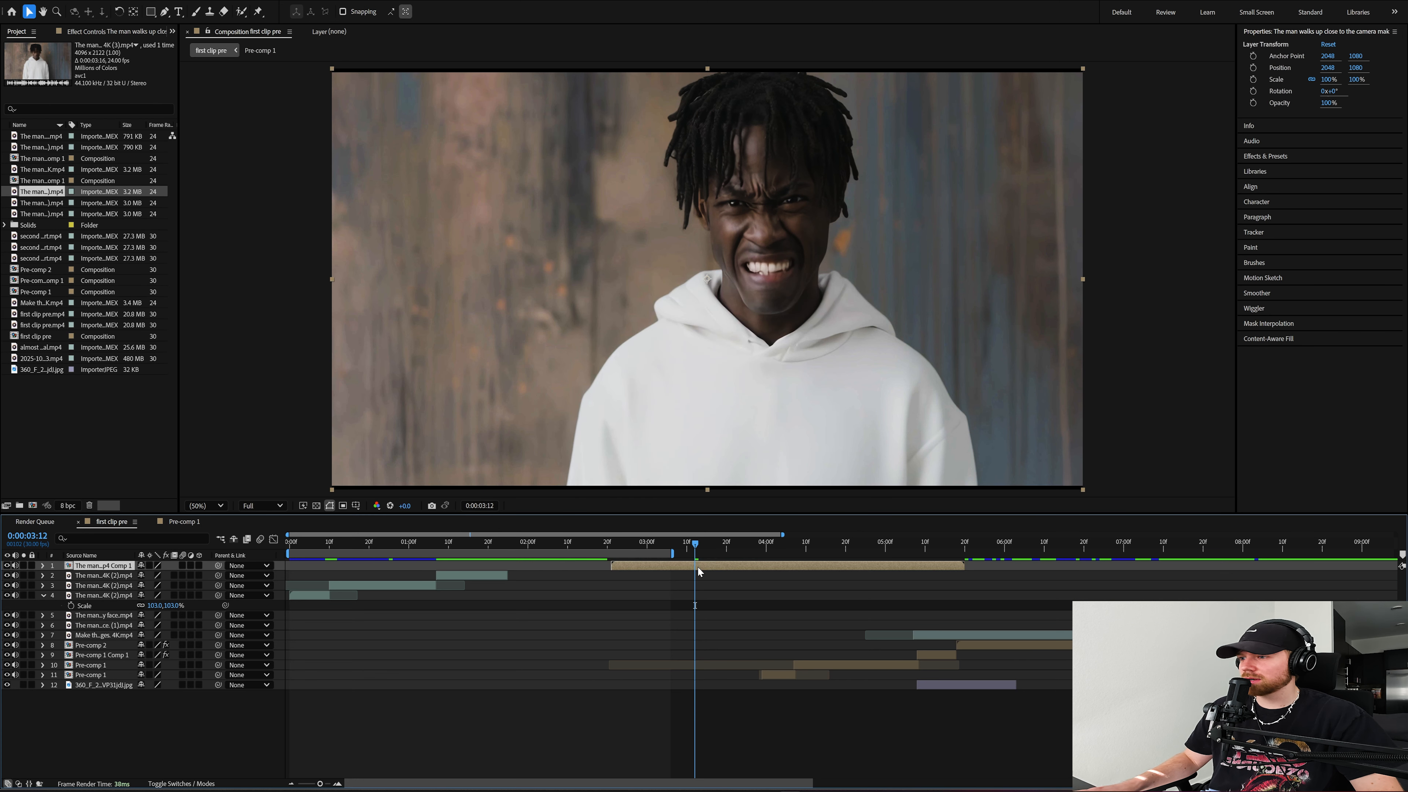
Split the hoodie pre-comp at 0:00:03:12 and time-stretch the second portion to a factor of 20, holding its in-point
{"action": "key", "text": "ctrl+shift+d"}
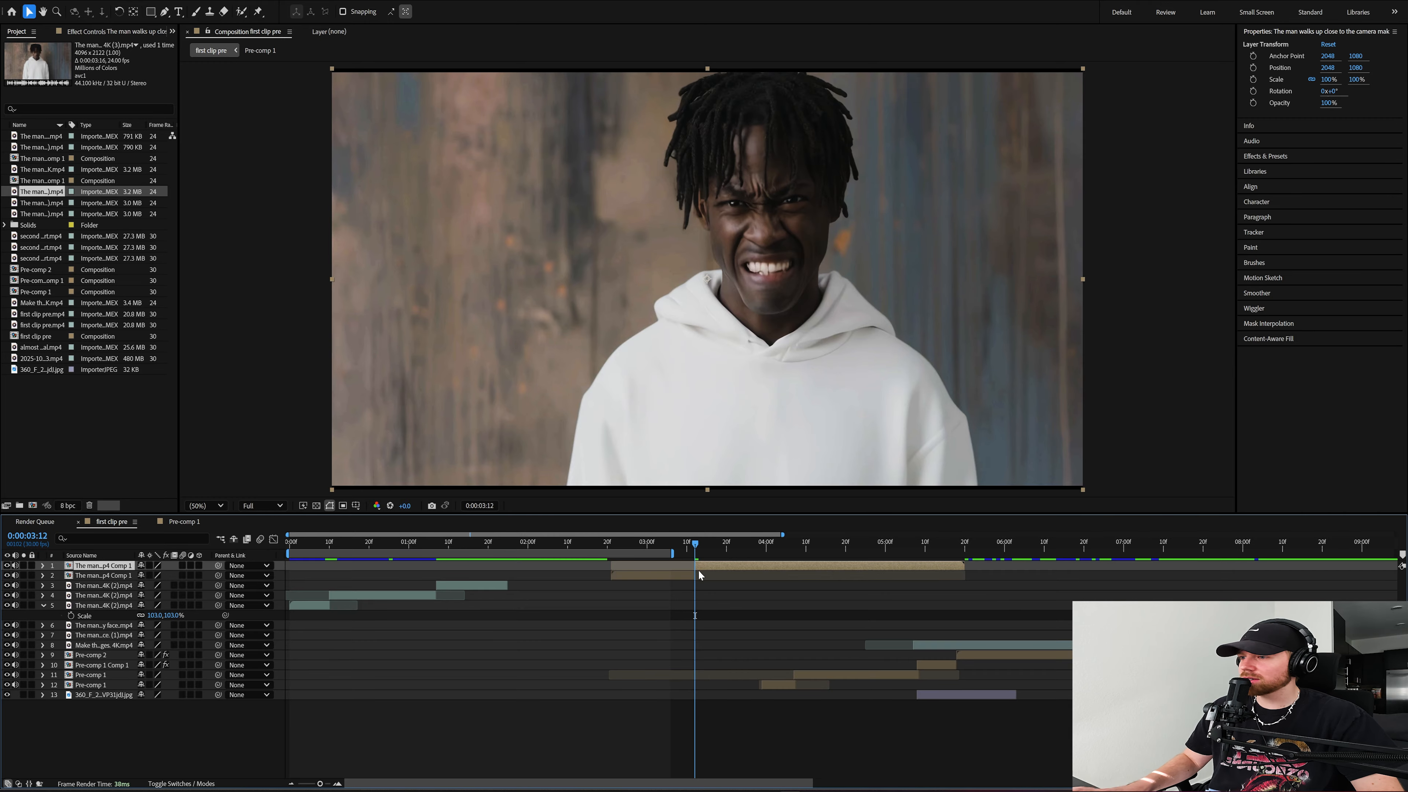
{"action": "key", "text": "space"}
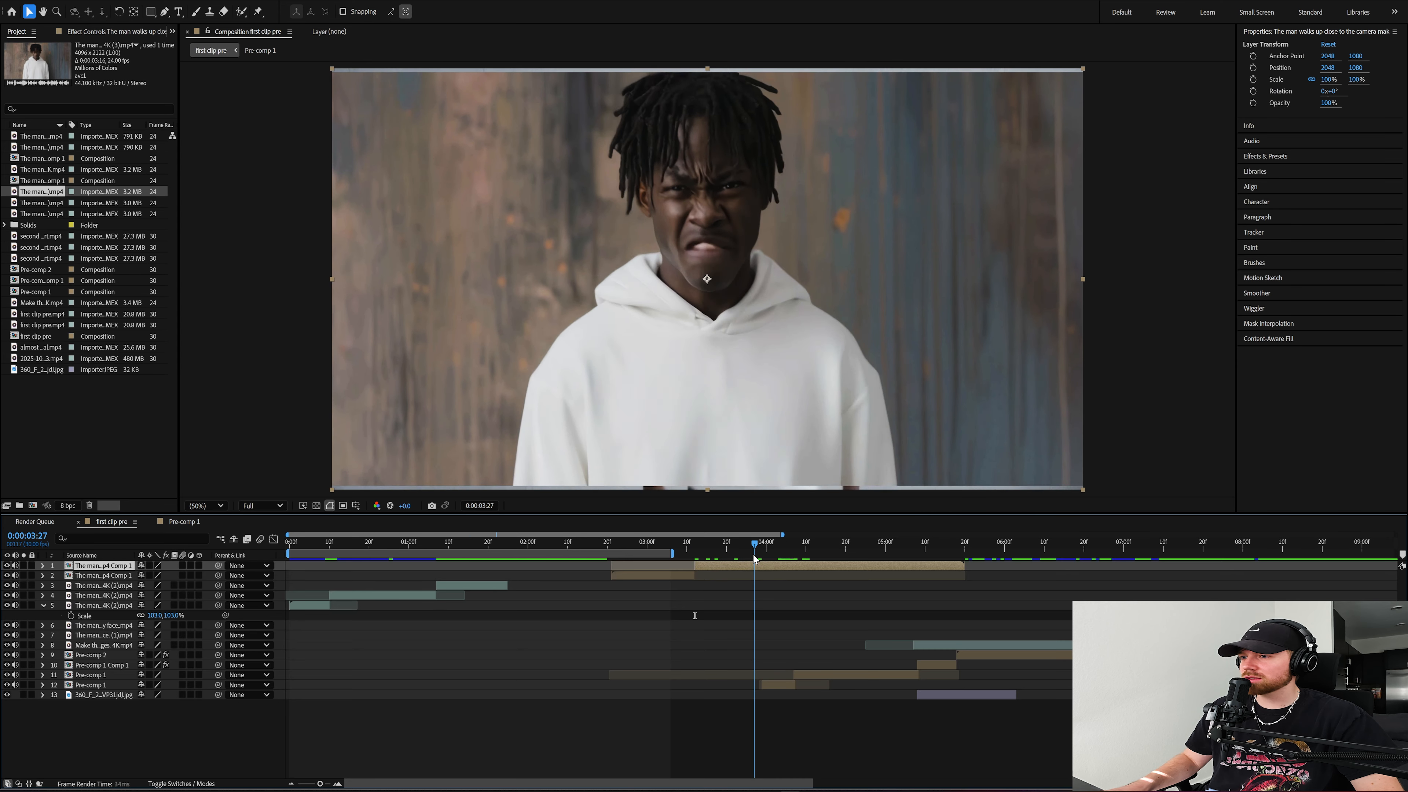
{"action": "right_click", "coordinate": [742, 563]}
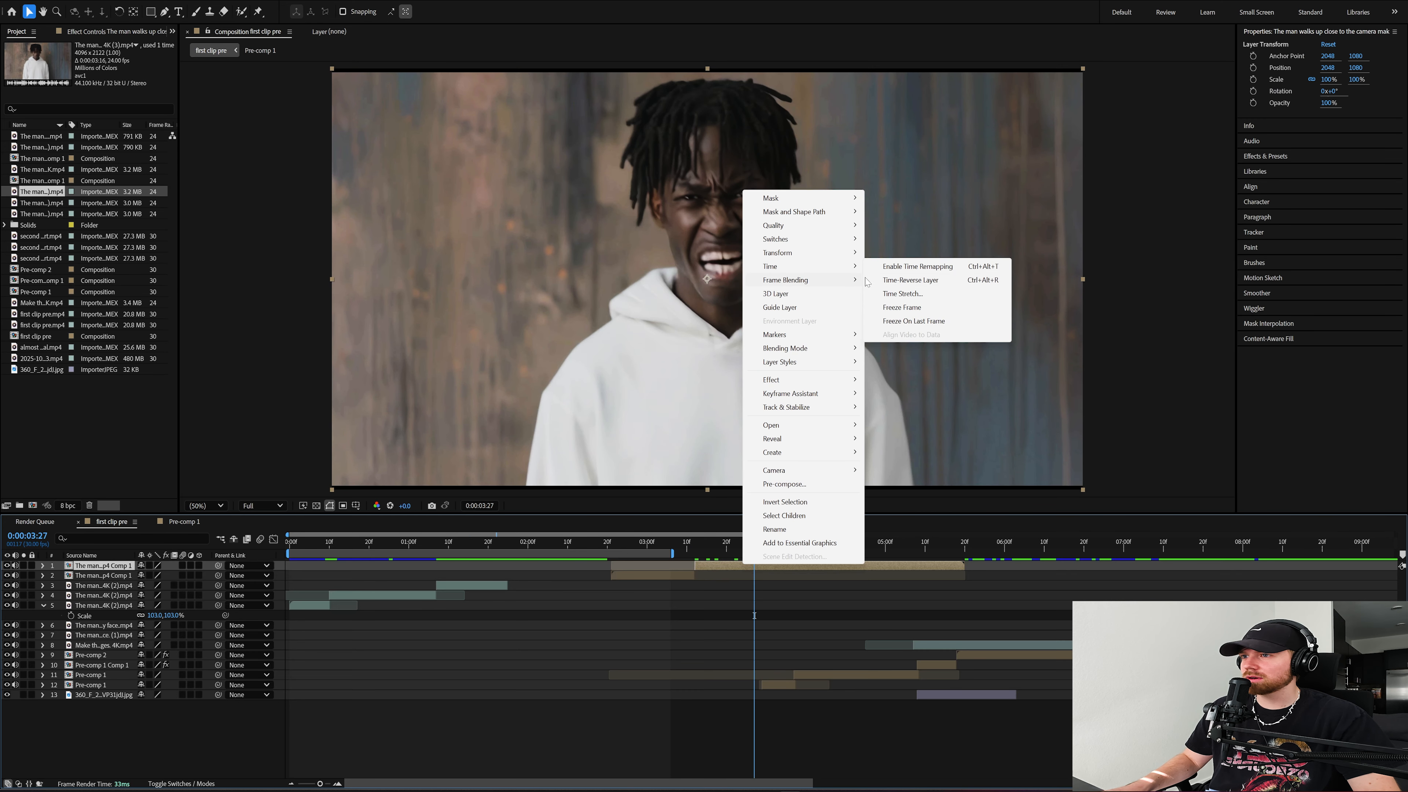
{"action": "left_click", "coordinate": [887, 295]}
{"action": "type", "text": "20"}
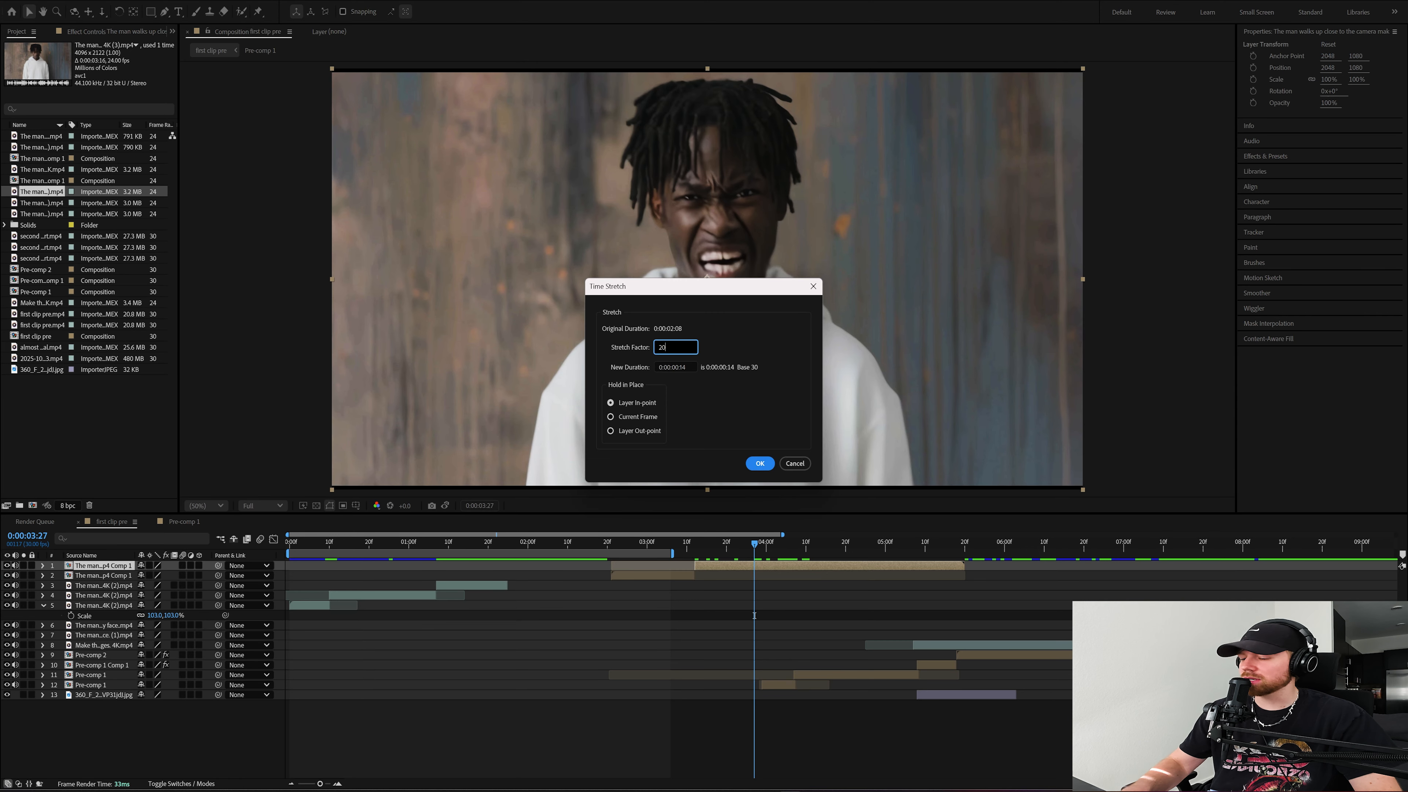
{"action": "key", "text": "Return"}
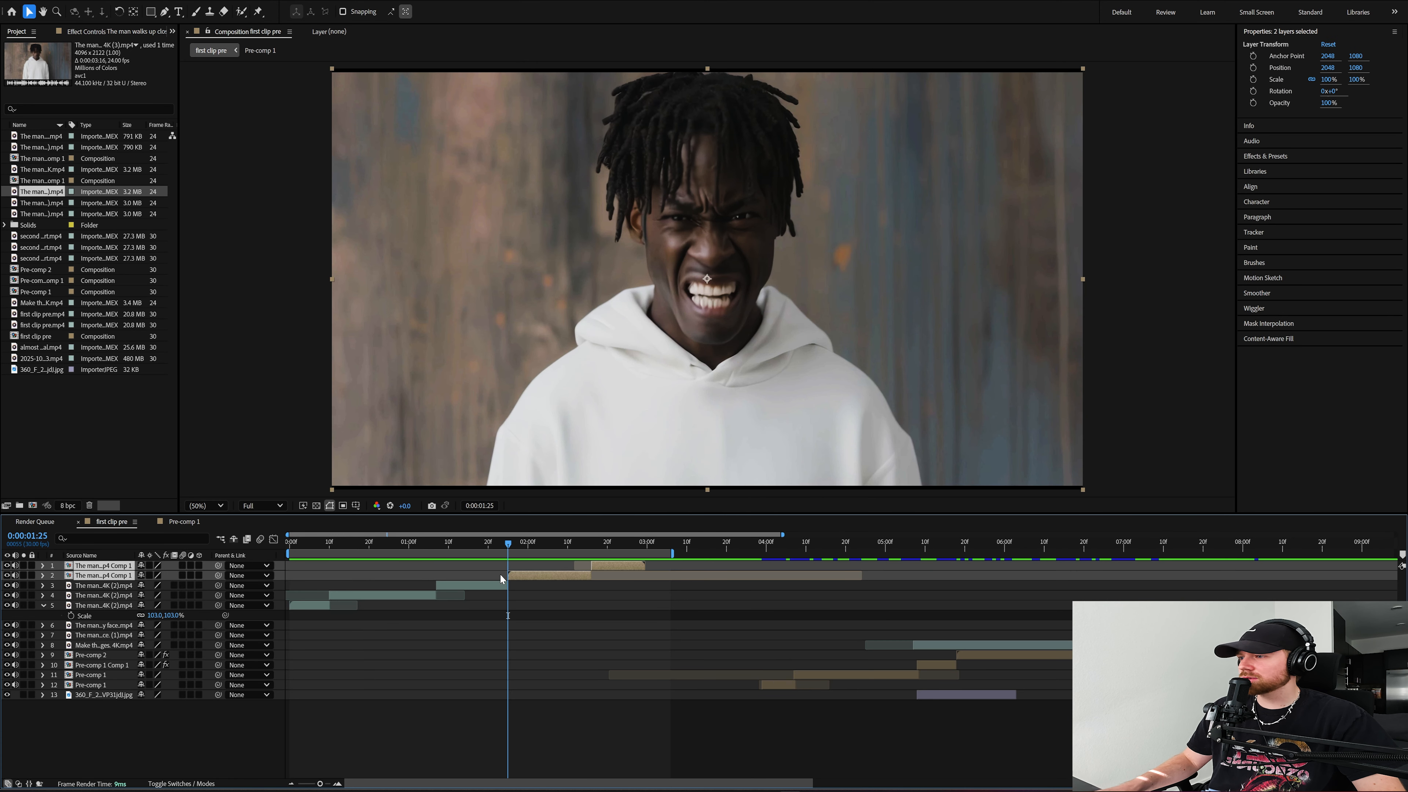
Move both hoodie portions earlier in the timeline so the first one starts at 0:00:02:02
{"action": "left_click_drag", "start_coordinate": [514, 575], "coordinate": [543, 577]}
{"action": "left_click", "coordinate": [542, 582]}
{"action": "left_click", "coordinate": [536, 544]}
{"action": "left_click", "coordinate": [544, 577]}
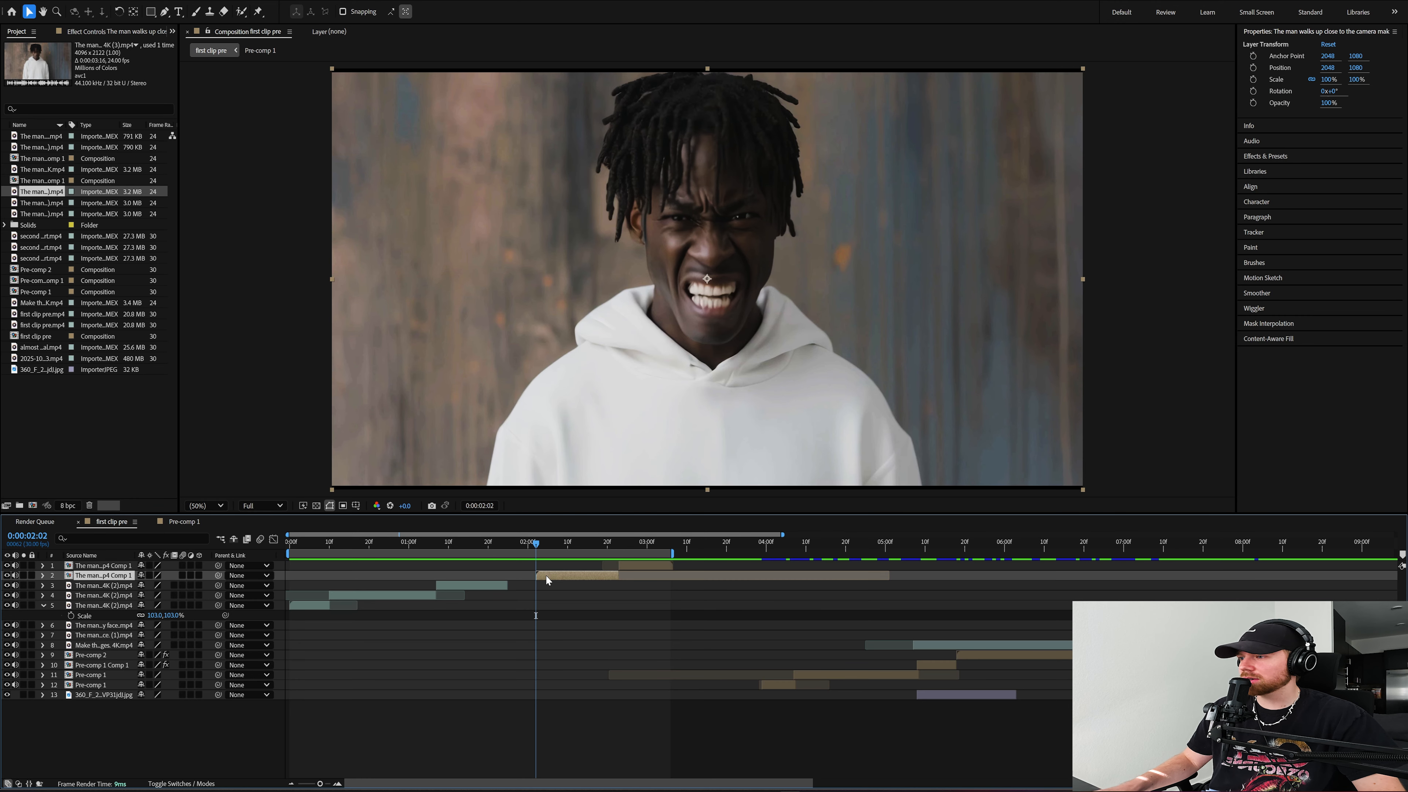
Duplicate the first hoodie portion, freeze the copy at 0:00:02:02 and fit it from 0:00:01:21 to 0:00:02:02, directly after the frozen T-shirt layer
{"action": "key", "text": "ctrl+d"}
{"action": "right_click", "coordinate": [546, 574]}
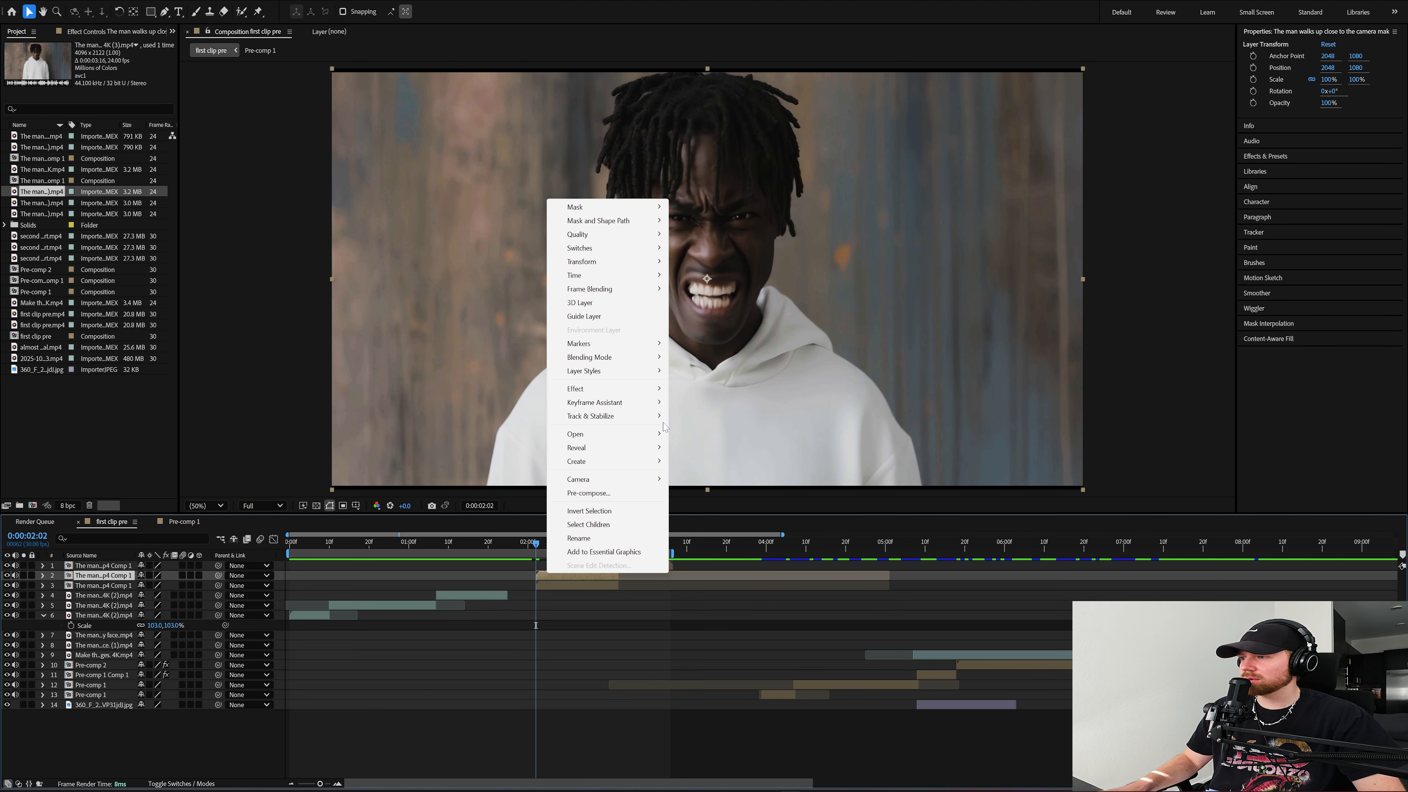
{"action": "left_click", "coordinate": [729, 314]}
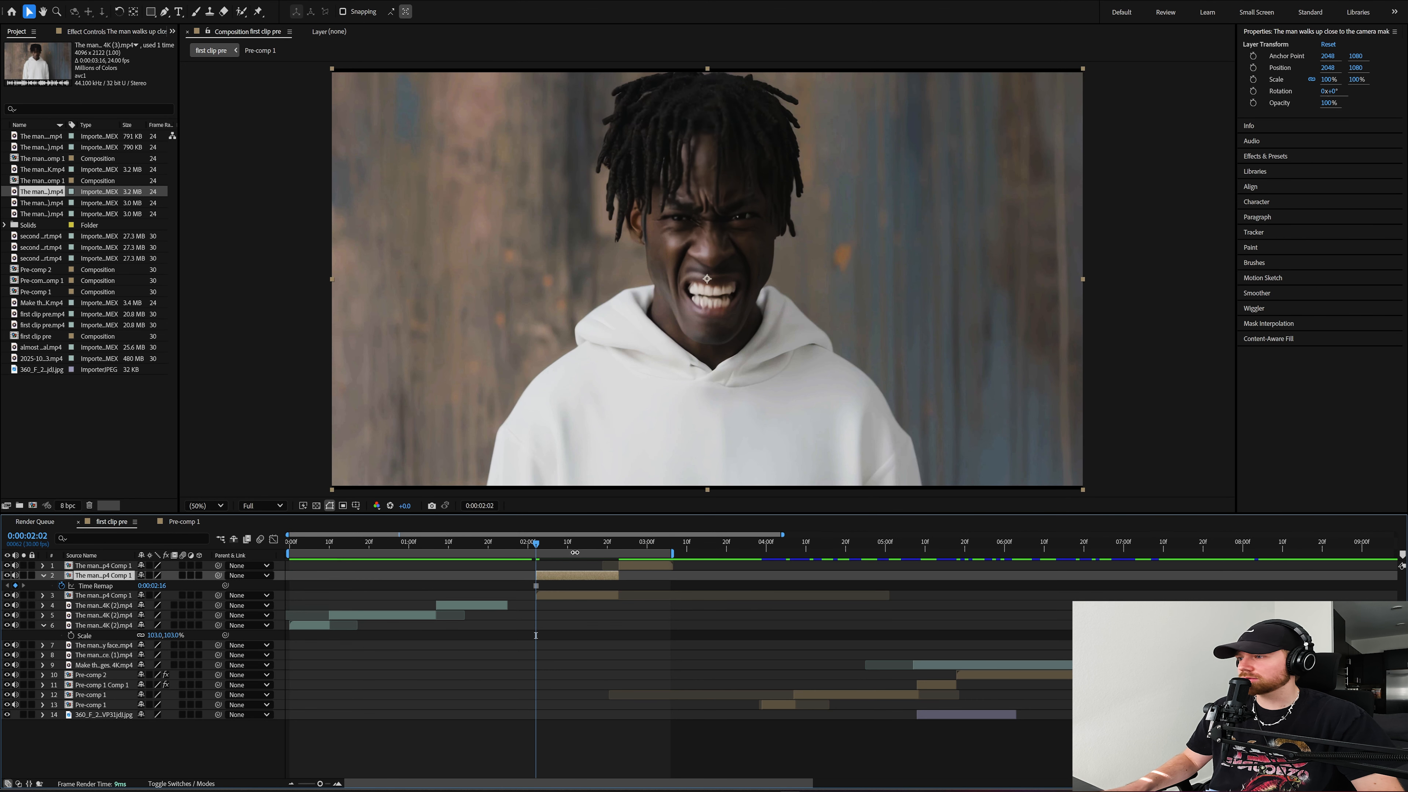
{"action": "key", "text": "ctrl+shift+d"}
{"action": "left_click_drag", "start_coordinate": [532, 543], "coordinate": [492, 548]}
{"action": "key", "text": "Delete"}
{"action": "left_click_drag", "start_coordinate": [507, 606], "coordinate": [402, 548]}
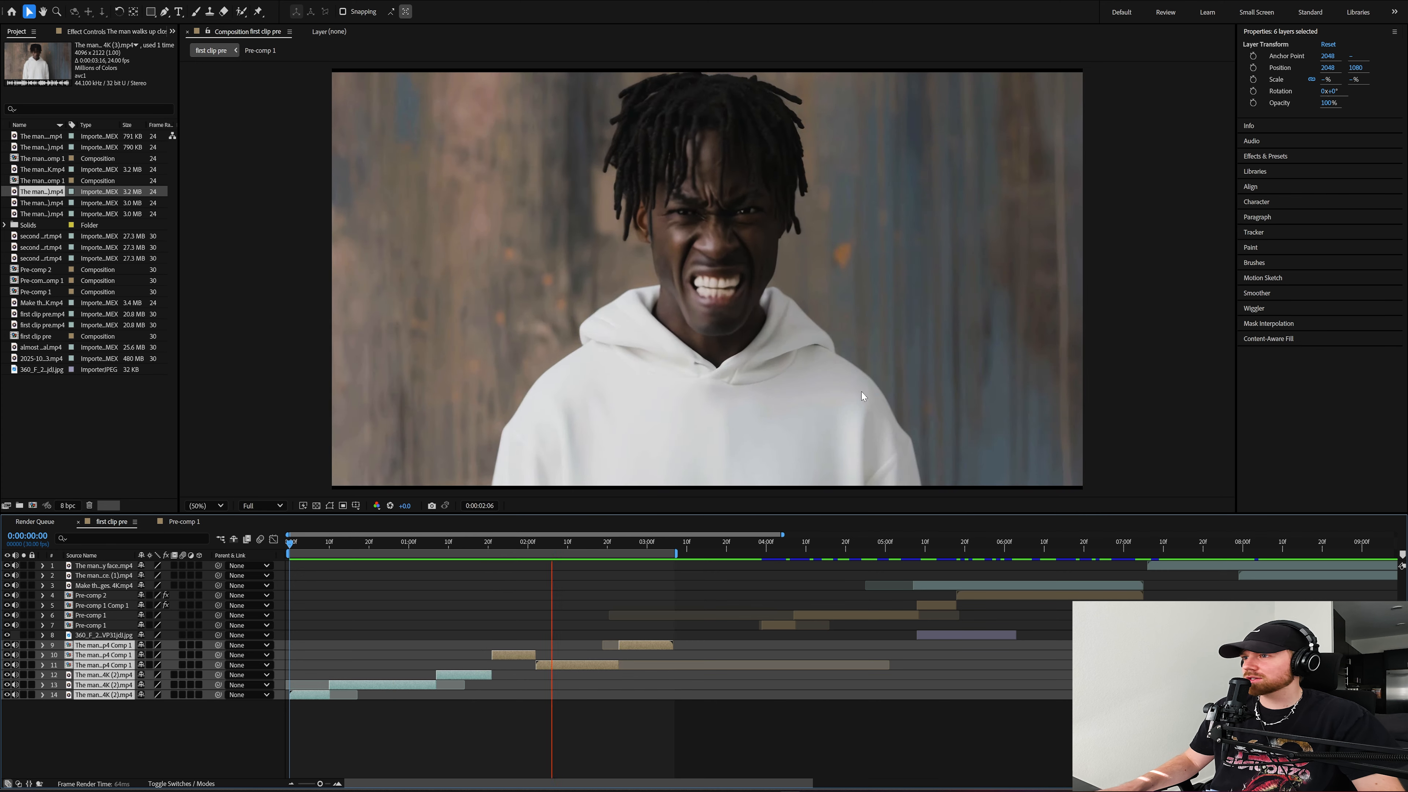
{"action": "mouse_move", "coordinate": [467, 545]}
{"action": "left_mouse_down"}
{"action": "mouse_move", "coordinate": [502, 542]}
{"action": "mouse_move", "coordinate": [457, 543]}
{"action": "mouse_move", "coordinate": [492, 544]}
{"action": "left_mouse_up"}
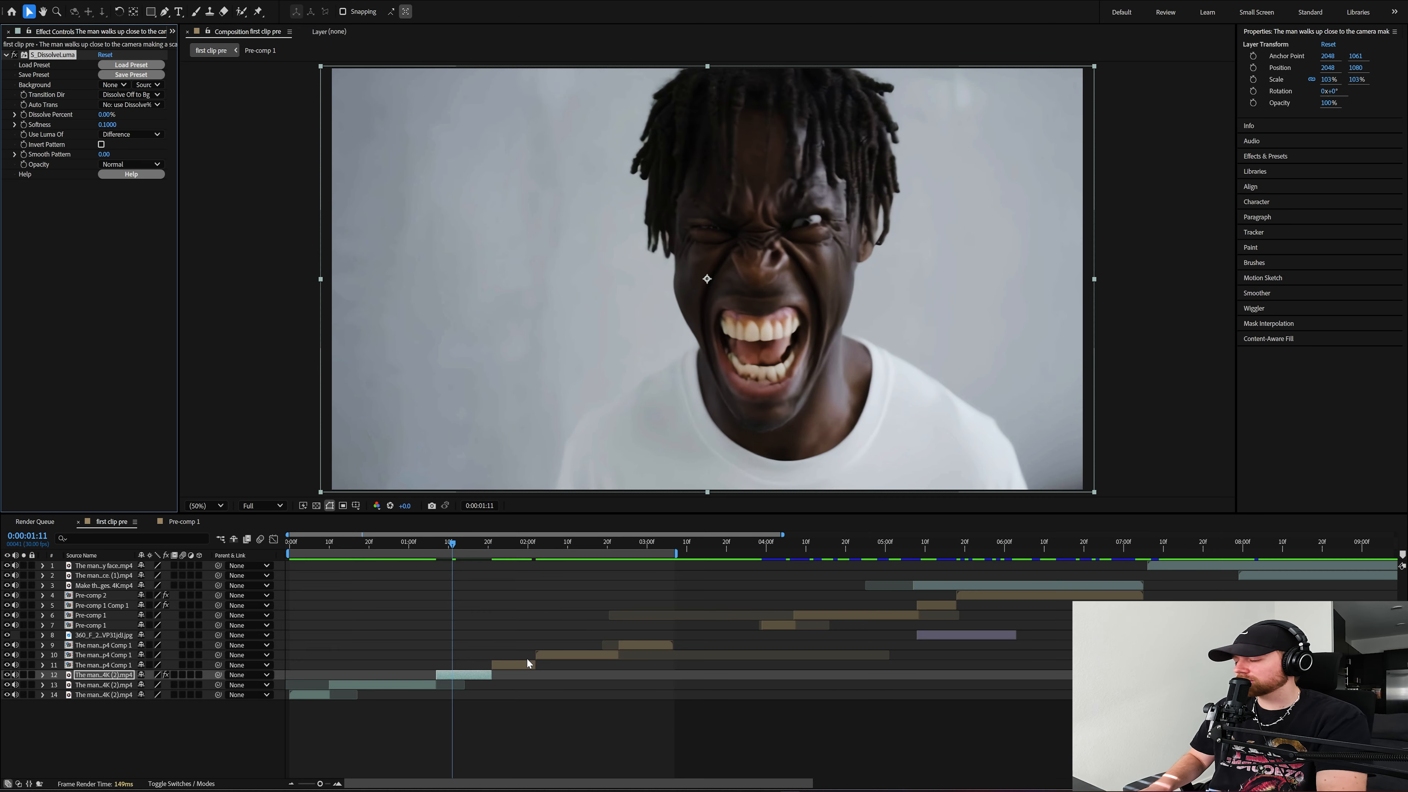
Apply Luma Key to the frozen T-shirt layer and keyframe its Threshold at 0 on the 0:00:01:07 frame
{"action": "key", "text": "ctrl+space"}
{"action": "type", "text": "luma"}
{"action": "key", "text": "Return"}
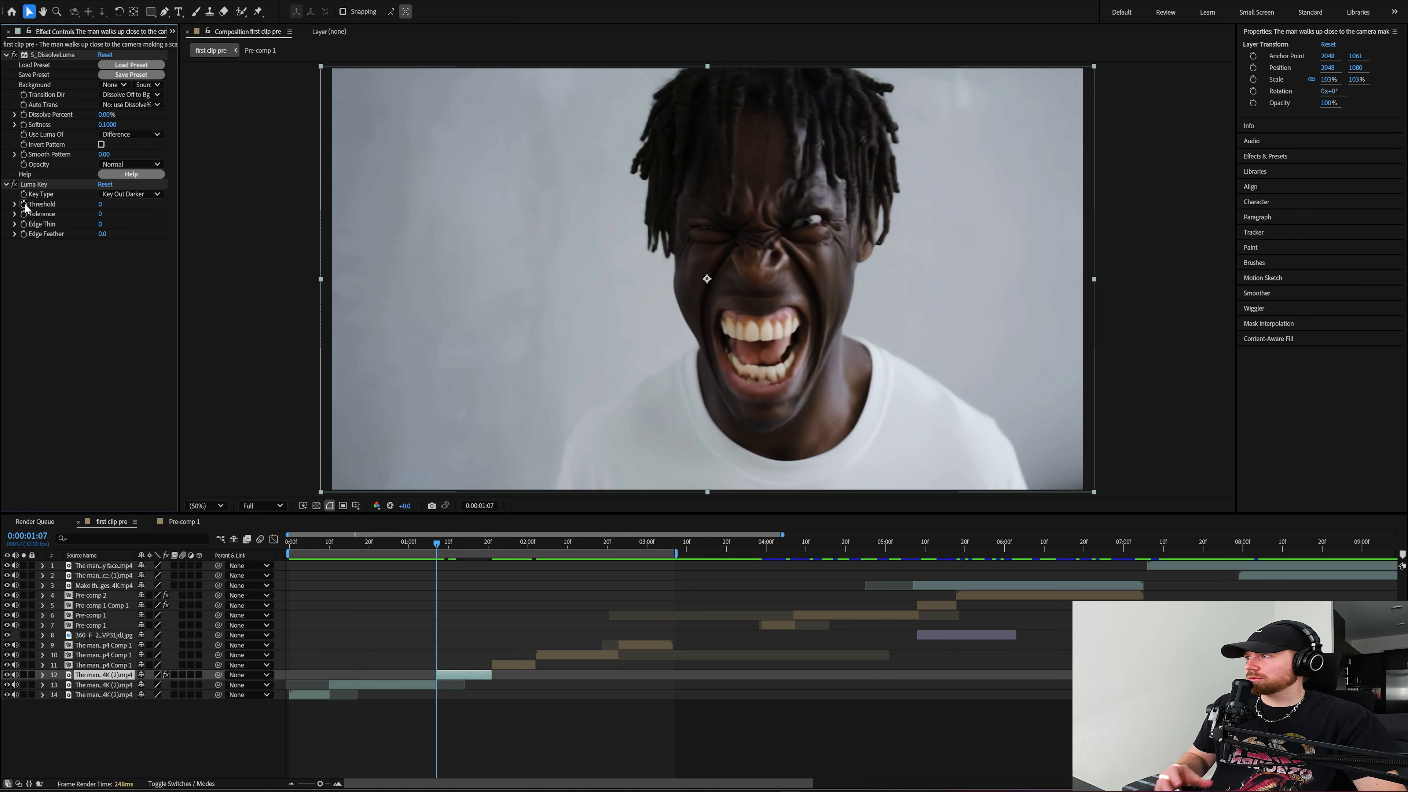
{"action": "left_click", "coordinate": [24, 204]}
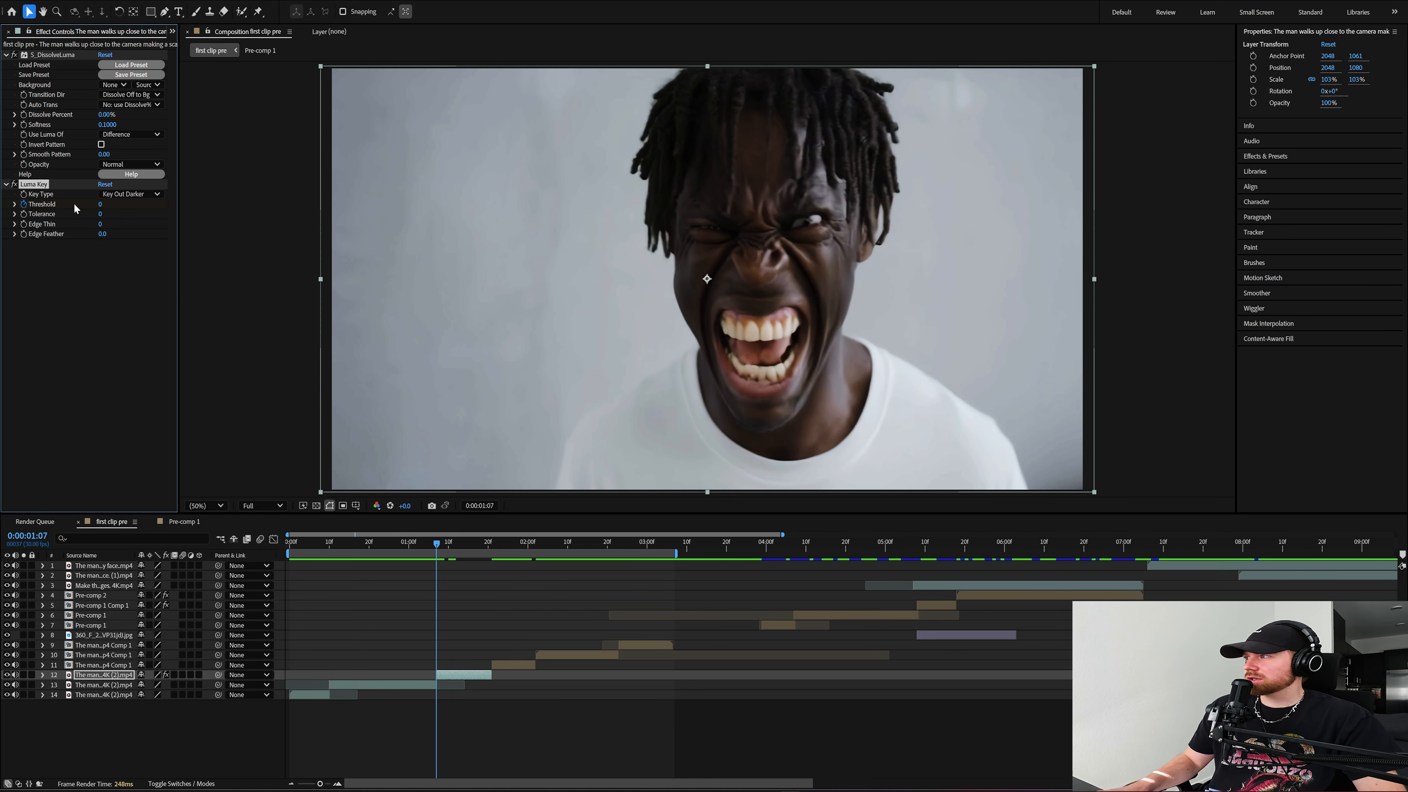
Set the T-shirt layer's Luma Key Threshold to 113 at 0:00:01:20 and try Edge Feather values up to 100
{"action": "left_click", "coordinate": [490, 543]}
{"action": "left_click", "coordinate": [109, 296]}
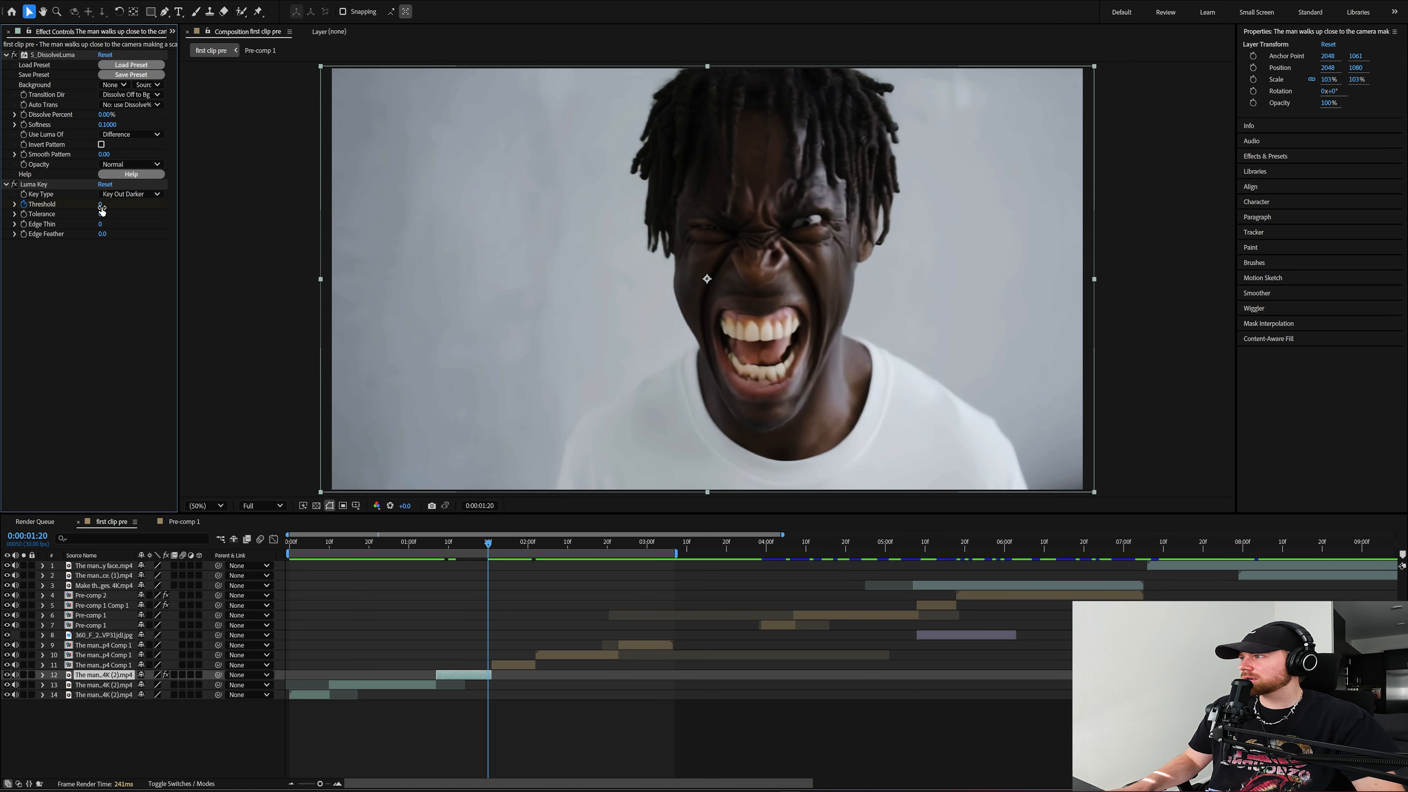
{"action": "left_click_drag", "start_coordinate": [102, 210], "coordinate": [151, 195]}
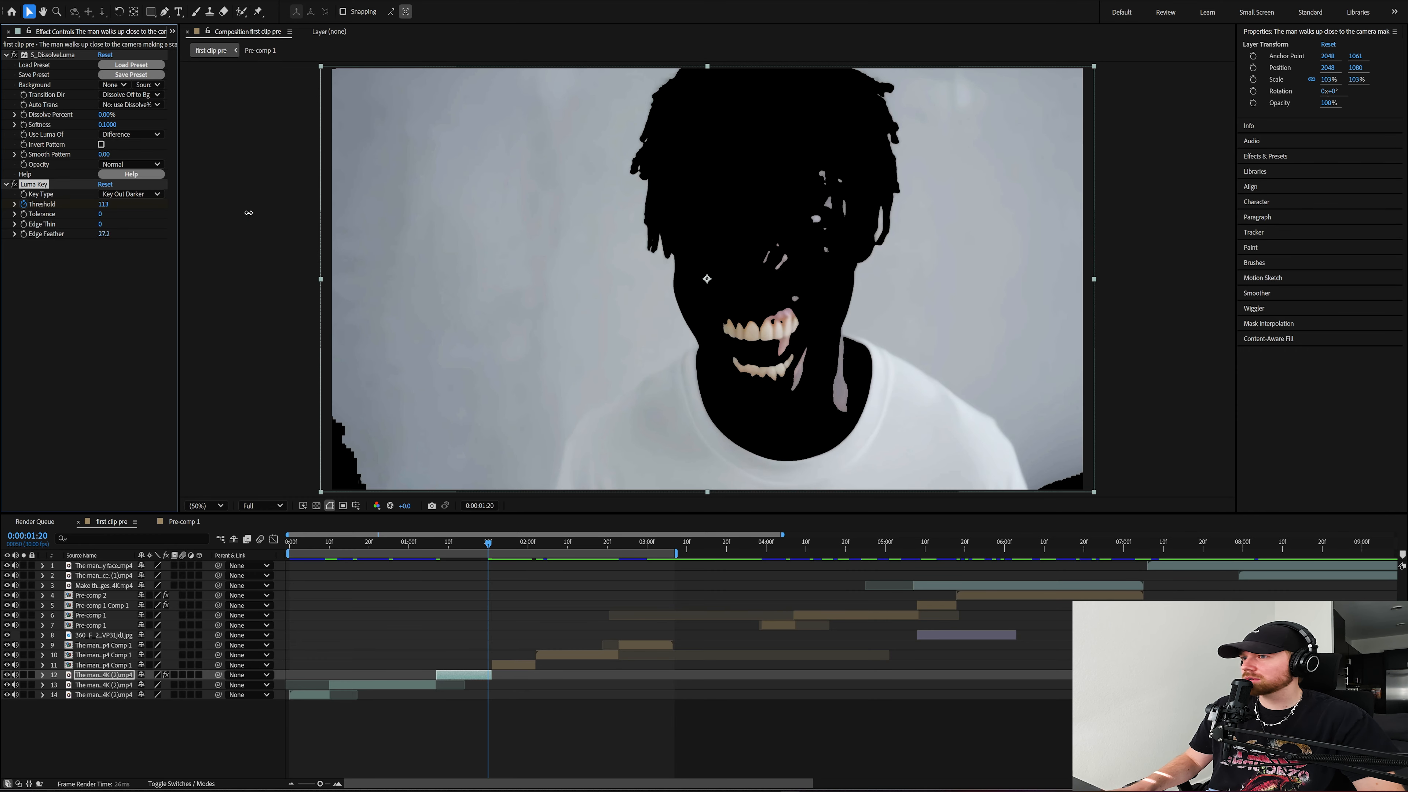
{"action": "left_click_drag", "start_coordinate": [248, 212], "coordinate": [724, 176]}
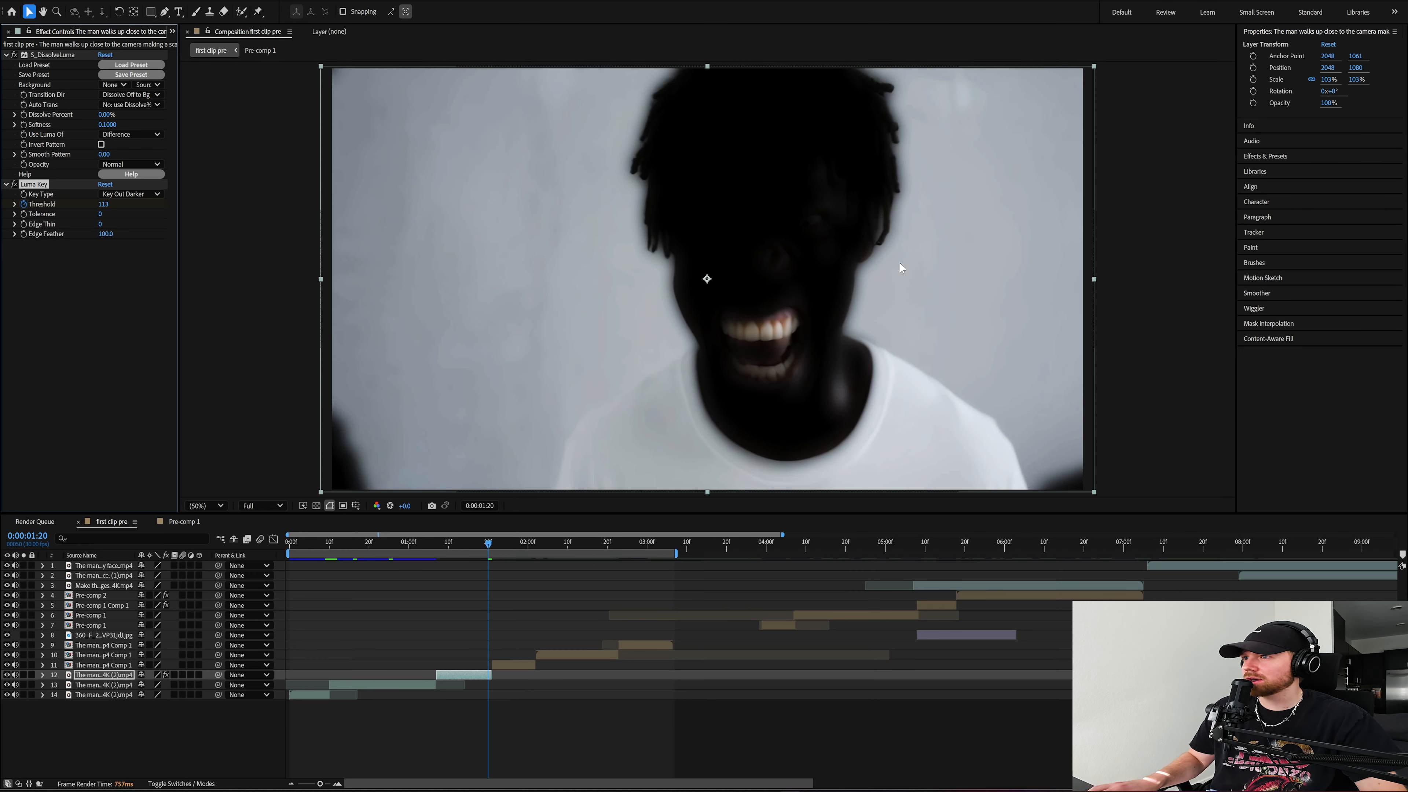
Apply Luma Key to the frozen hoodie layer and keyframe its Threshold at 95 on the 0:00:01:21 frame
{"action": "left_click", "coordinate": [492, 546]}
{"action": "left_click", "coordinate": [507, 664]}
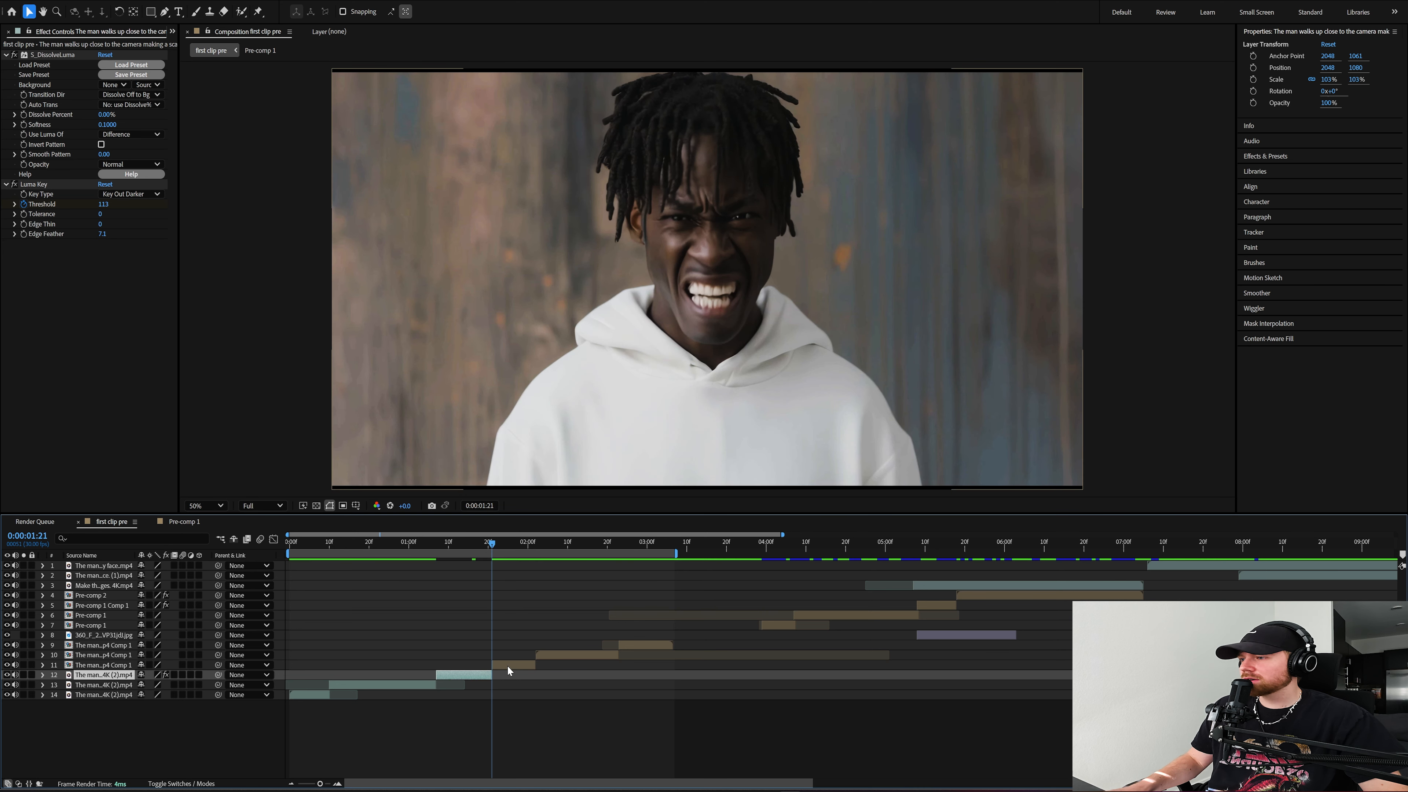
{"action": "key", "text": "ctrl+space"}
{"action": "type", "text": "luma"}
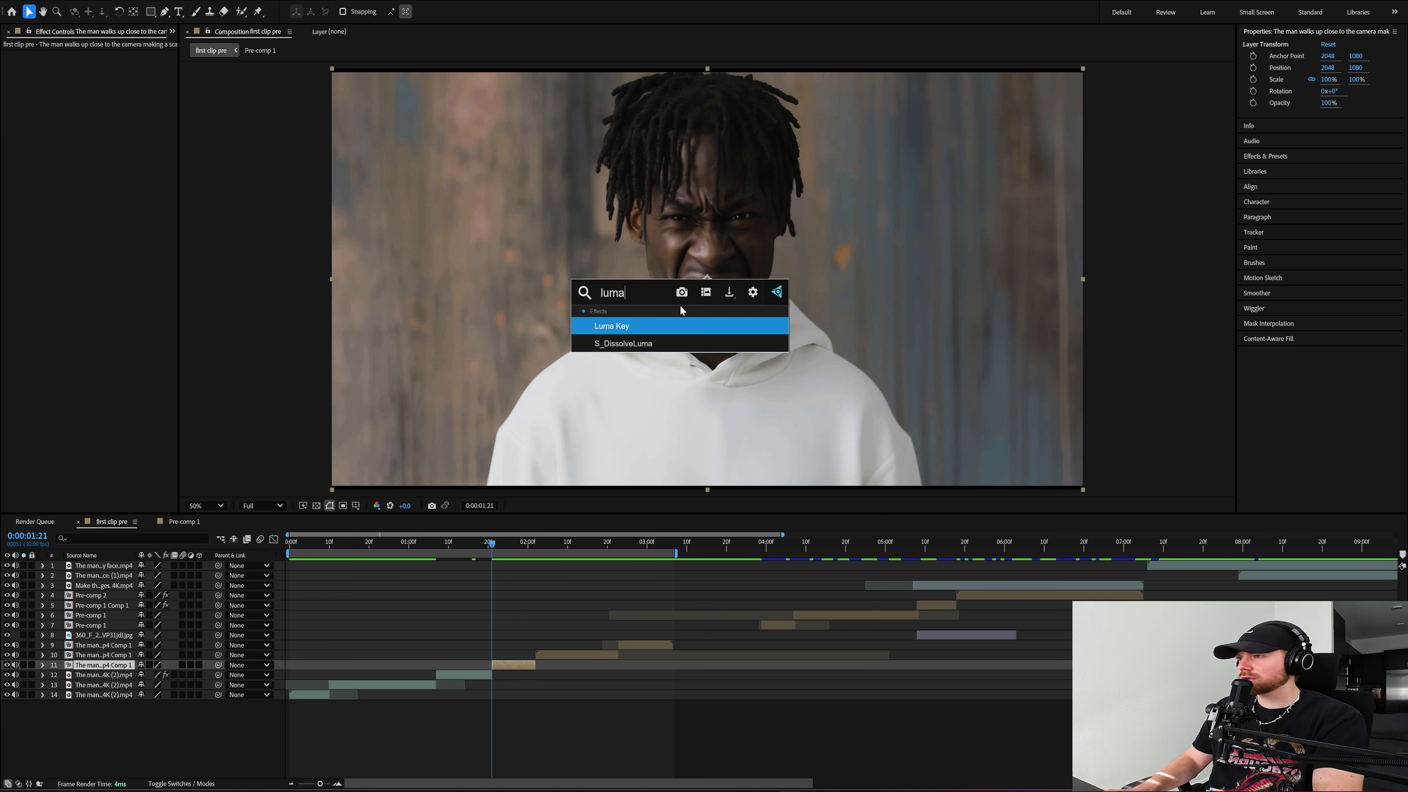
{"action": "key", "text": "Return"}
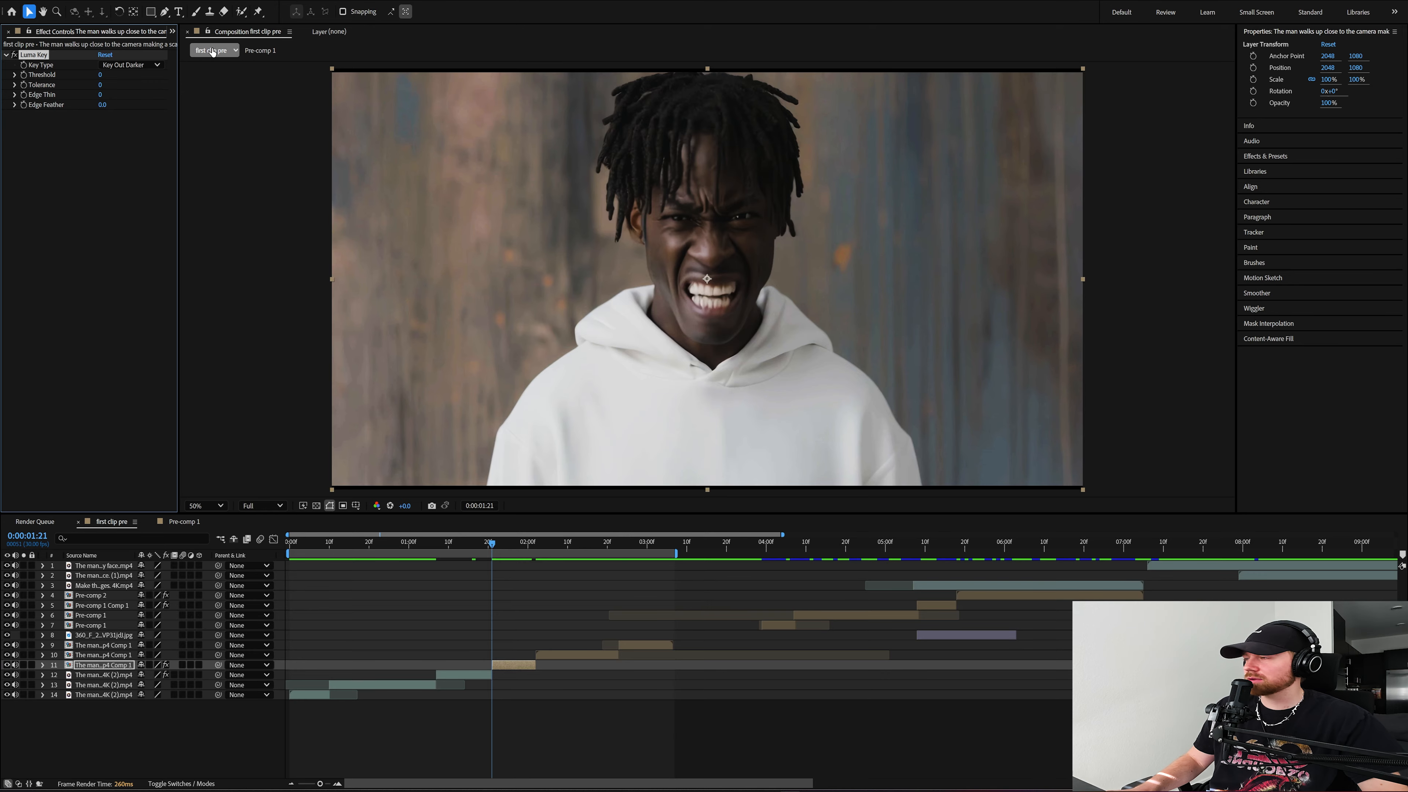
{"action": "left_click_drag", "start_coordinate": [100, 74], "coordinate": [145, 67]}
Set the frozen hoodie layer's Luma Key Threshold to 0 at 0:00:02:01
{"action": "left_click_drag", "start_coordinate": [514, 549], "coordinate": [531, 544]}
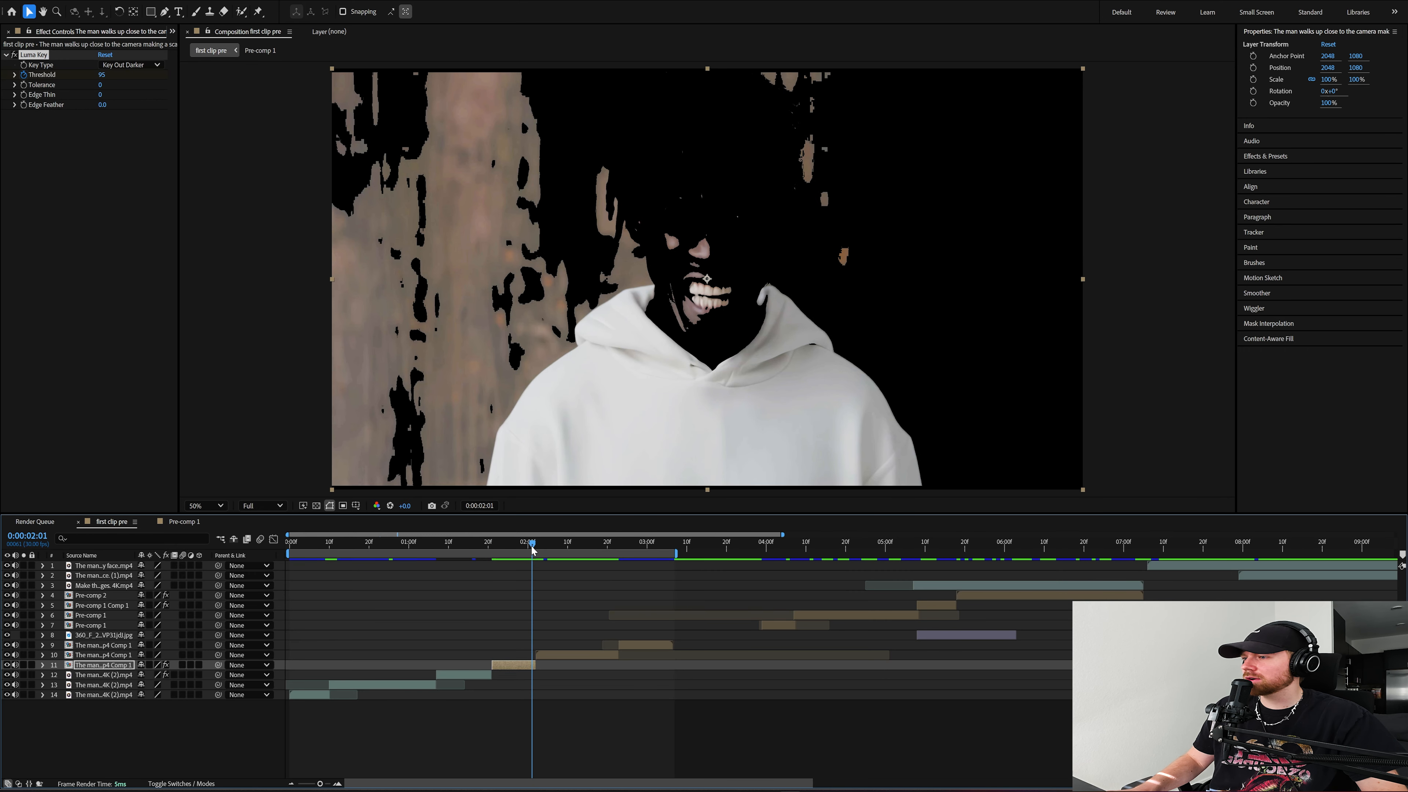
{"action": "left_click", "coordinate": [101, 74]}
{"action": "type", "text": "0"}
{"action": "left_click", "coordinate": [163, 260]}
Preview the luma-key transition from 0:00:01:06 and toggle the transparency grid to check the keyed-out areas at 0:00:01:26
{"action": "left_click", "coordinate": [432, 541]}
{"action": "key", "text": "space"}
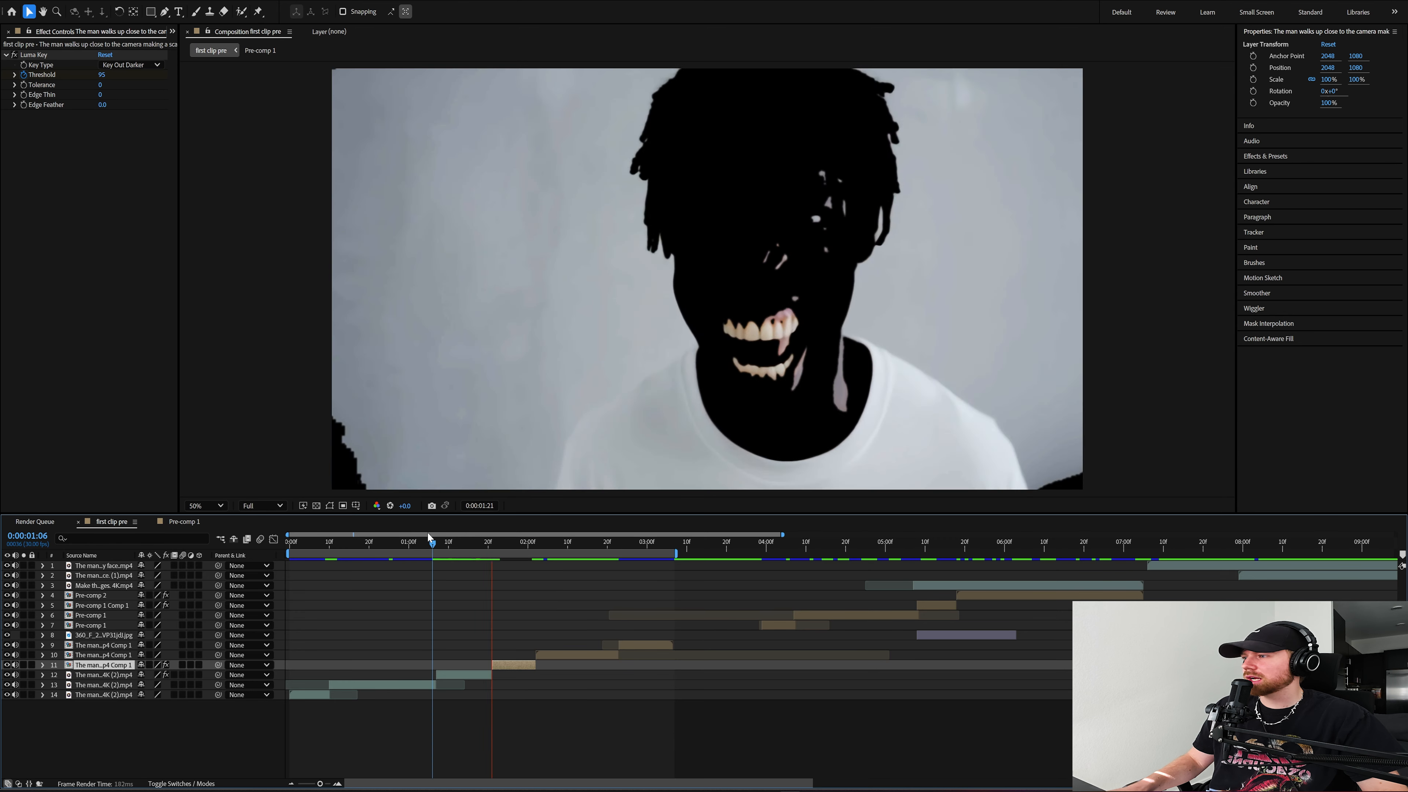
{"action": "left_click_drag", "start_coordinate": [481, 542], "coordinate": [511, 543]}
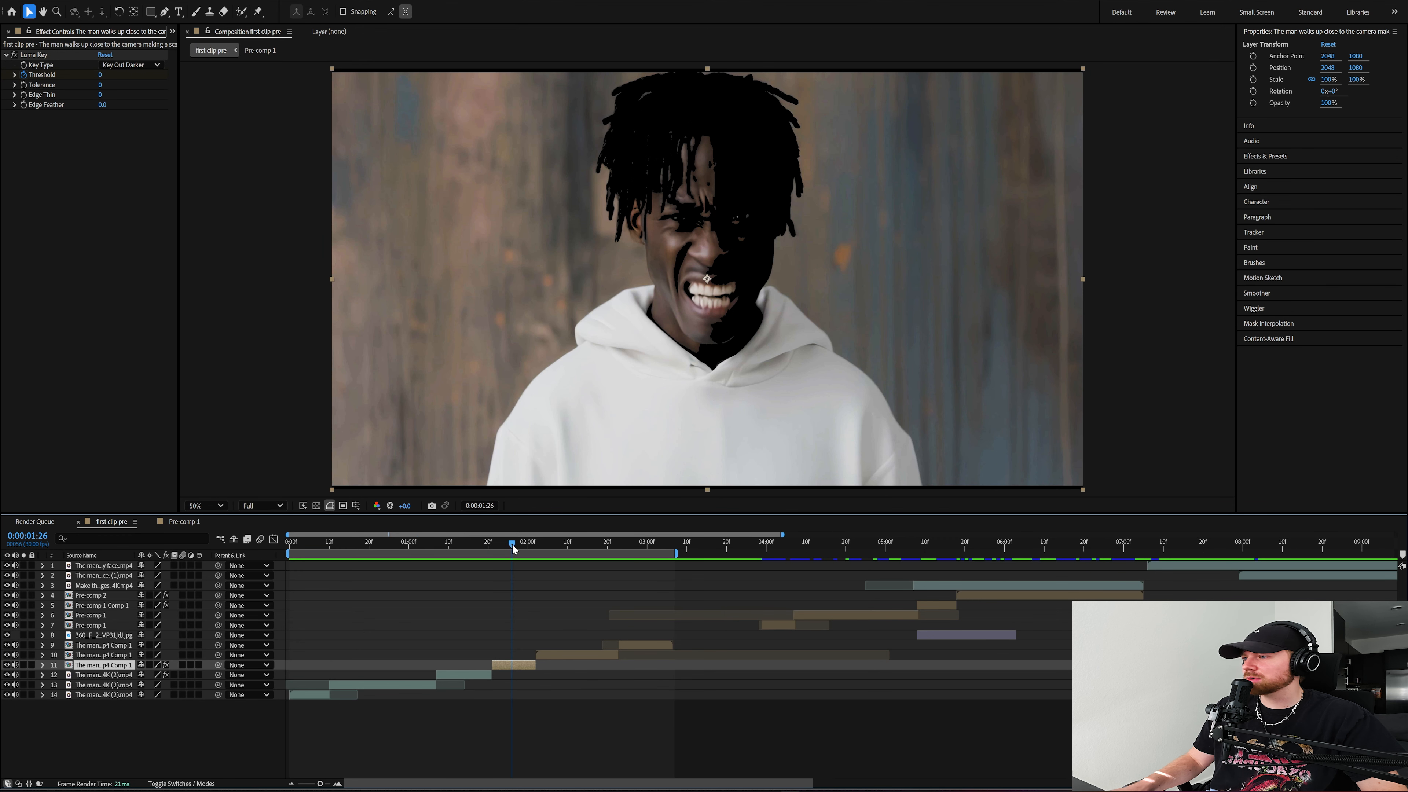
{"action": "left_click", "coordinate": [316, 505]}
{"action": "left_click", "coordinate": [316, 505]}
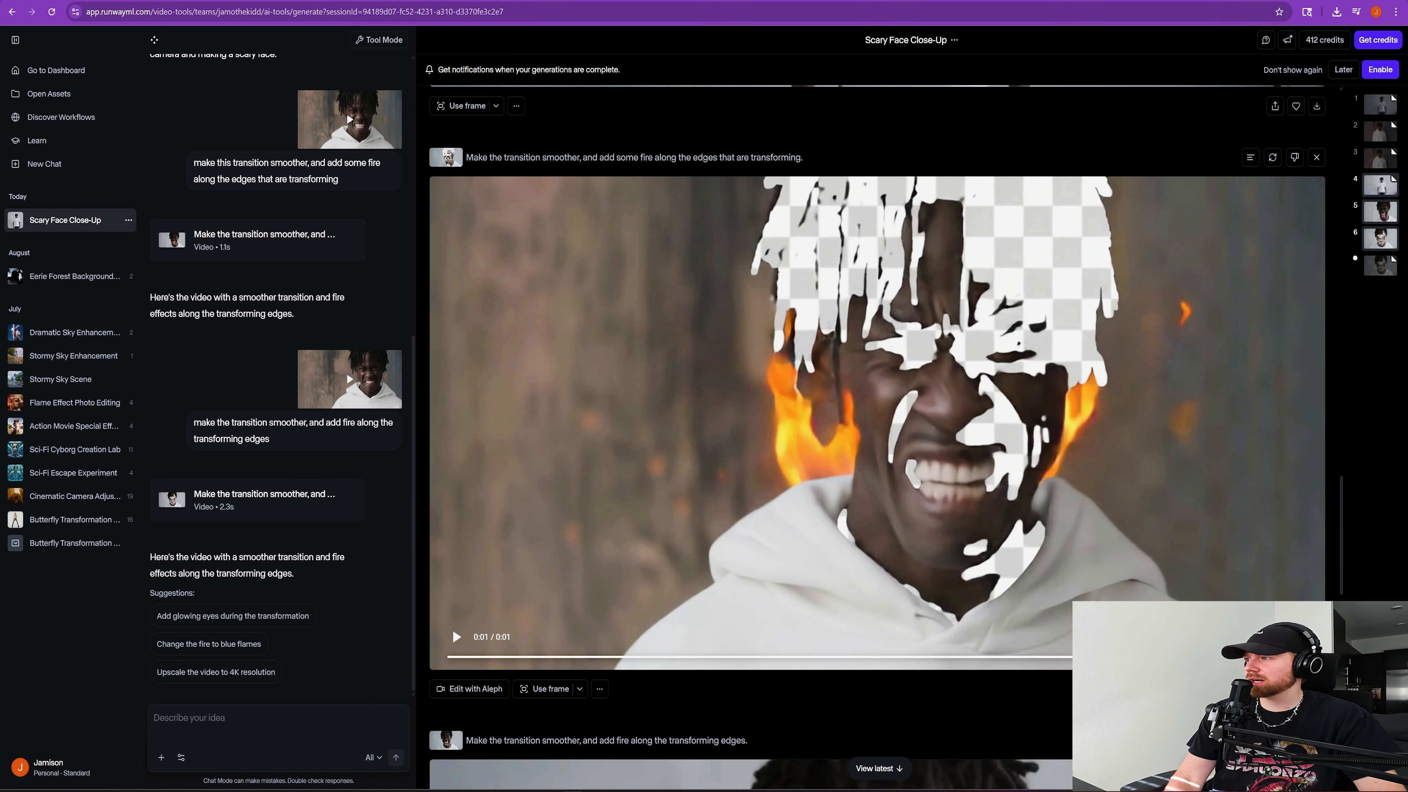
In Runway, review the prompt for a smoother transition with fire along the transforming edges, play the generated videos and find the 4K version
{"action": "left_click_drag", "start_coordinate": [194, 423], "coordinate": [277, 442]}
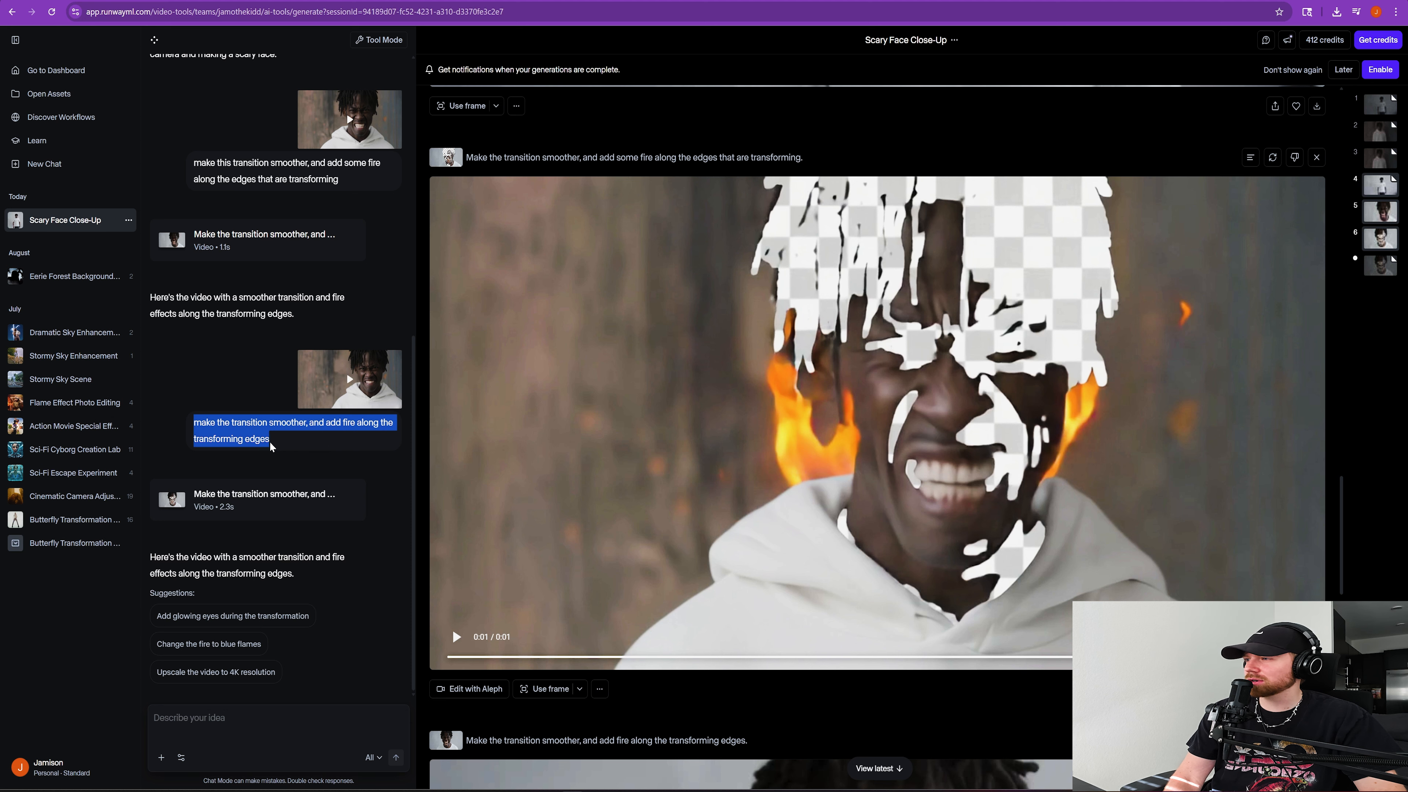
{"action": "left_click", "coordinate": [861, 474]}
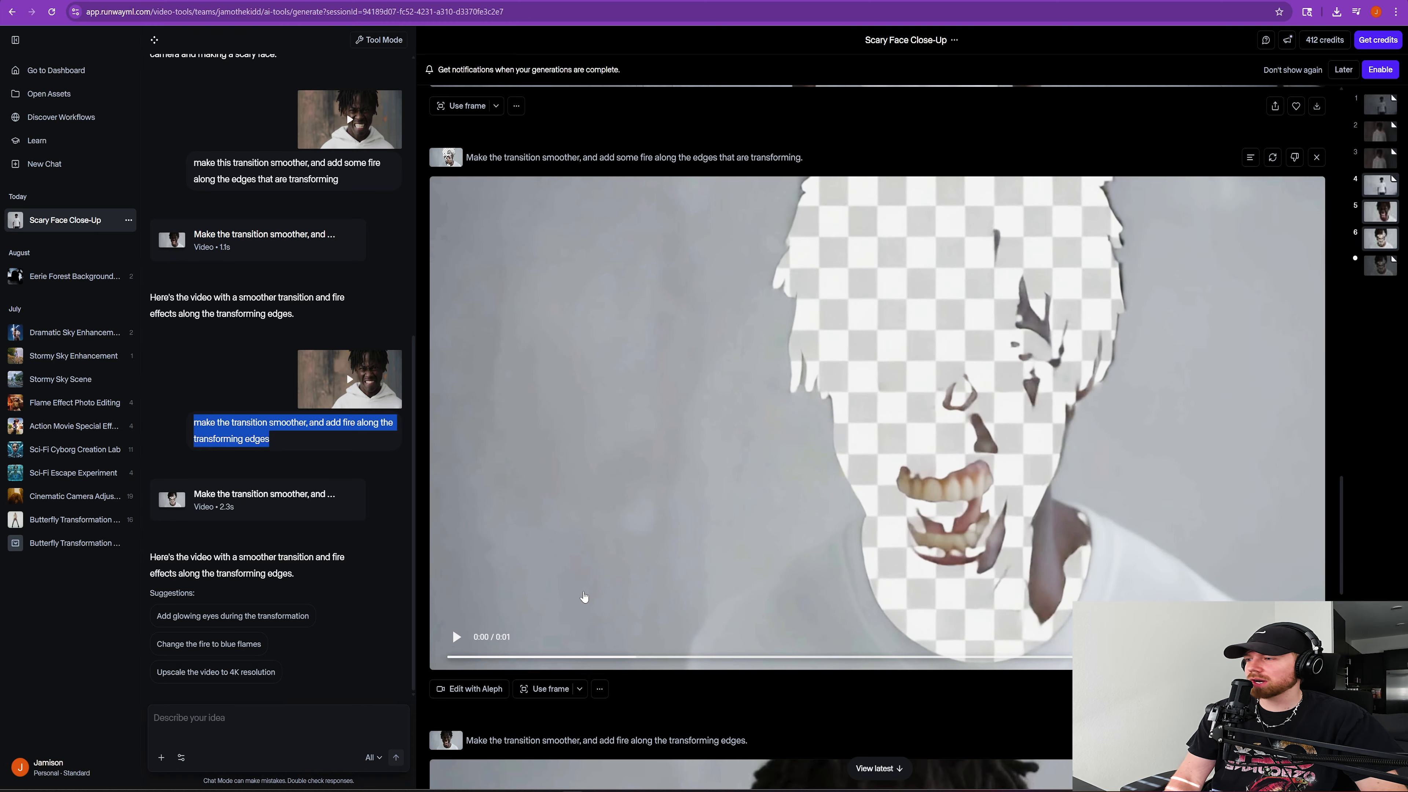
{"action": "scroll", "coordinate": [812, 431], "scroll_direction": "down", "scroll_amount": 10}
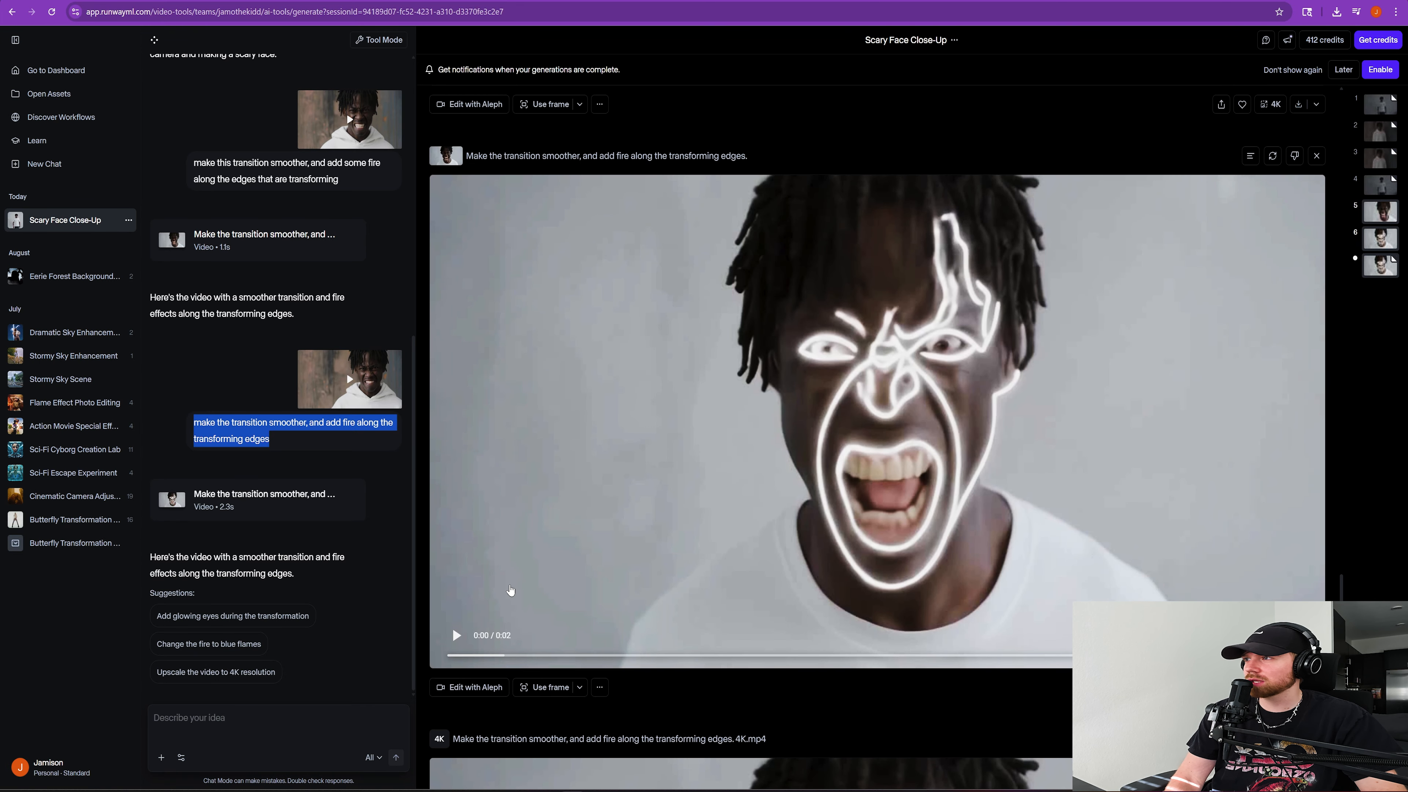
{"action": "left_click", "coordinate": [510, 589]}
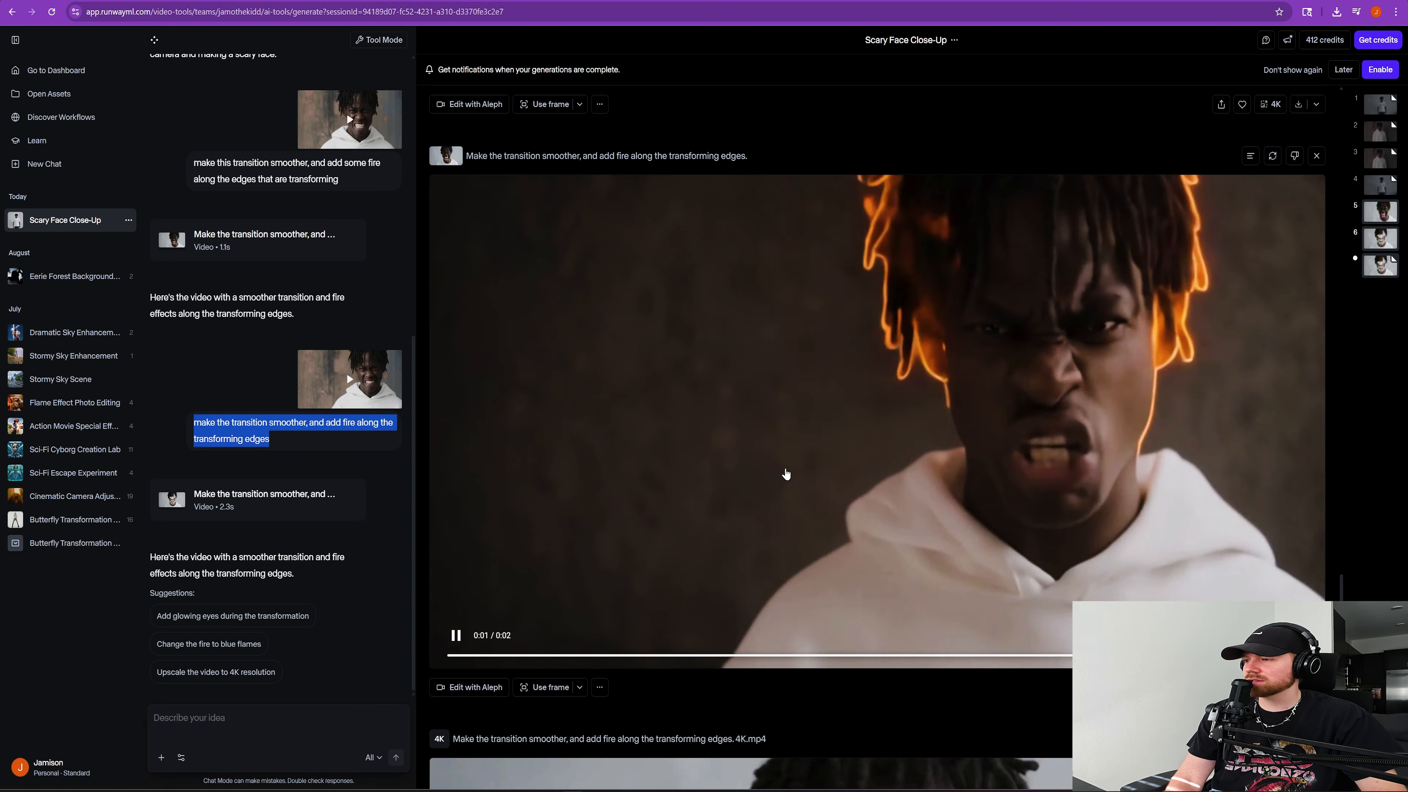
{"action": "left_click", "coordinate": [562, 676]}
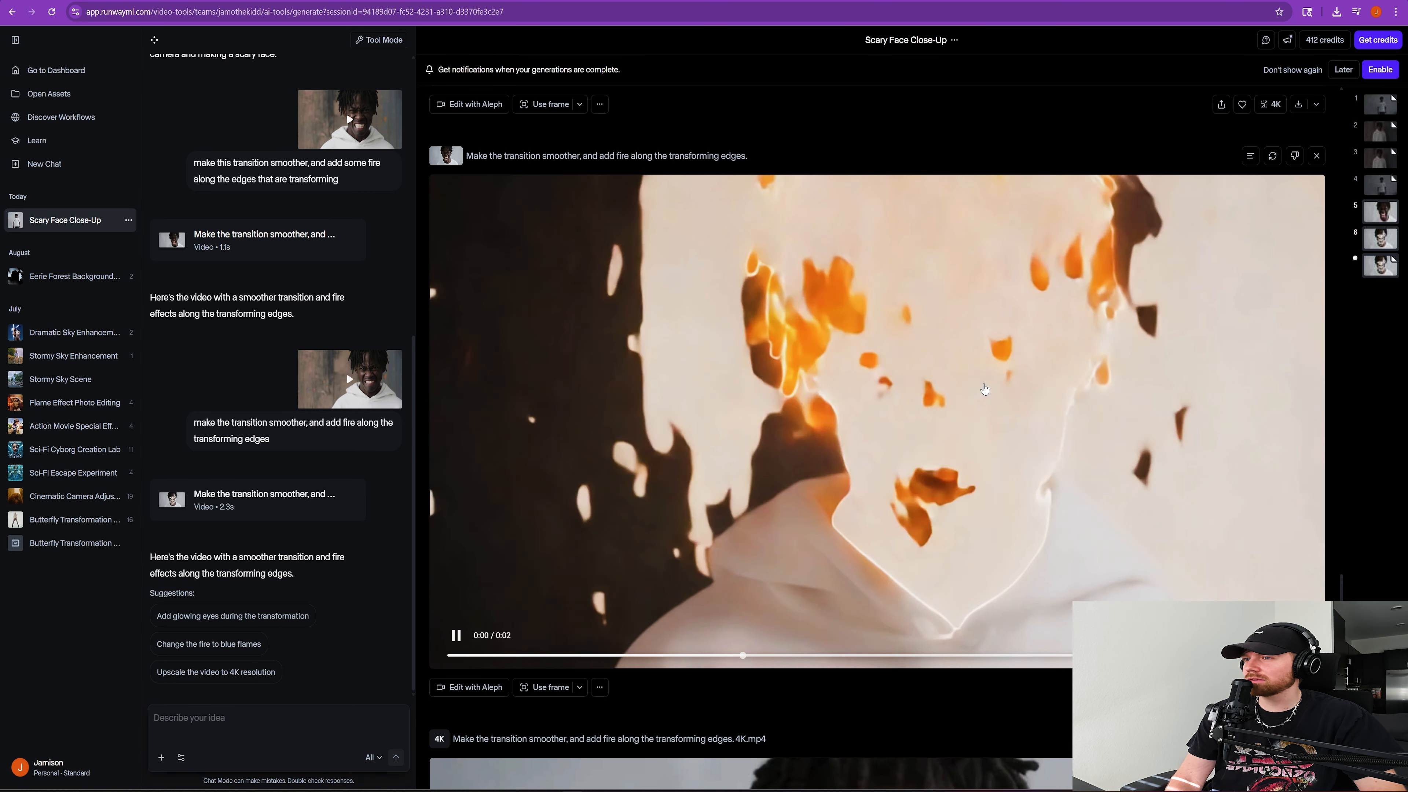
{"action": "left_click", "coordinate": [1017, 409]}
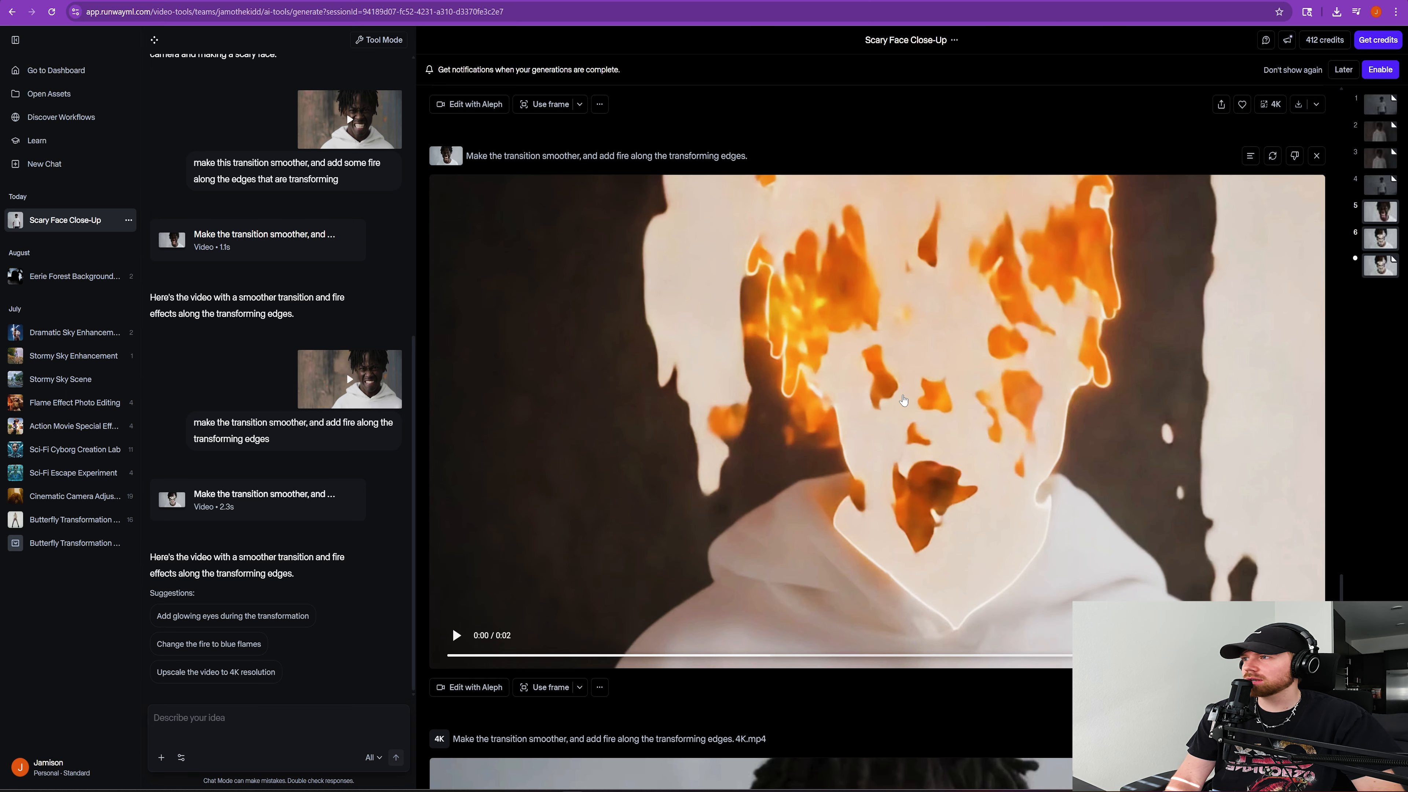
{"action": "scroll", "coordinate": [887, 410], "scroll_direction": "down", "scroll_amount": 9}
{"action": "scroll", "coordinate": [841, 518], "scroll_direction": "up", "scroll_amount": 4}
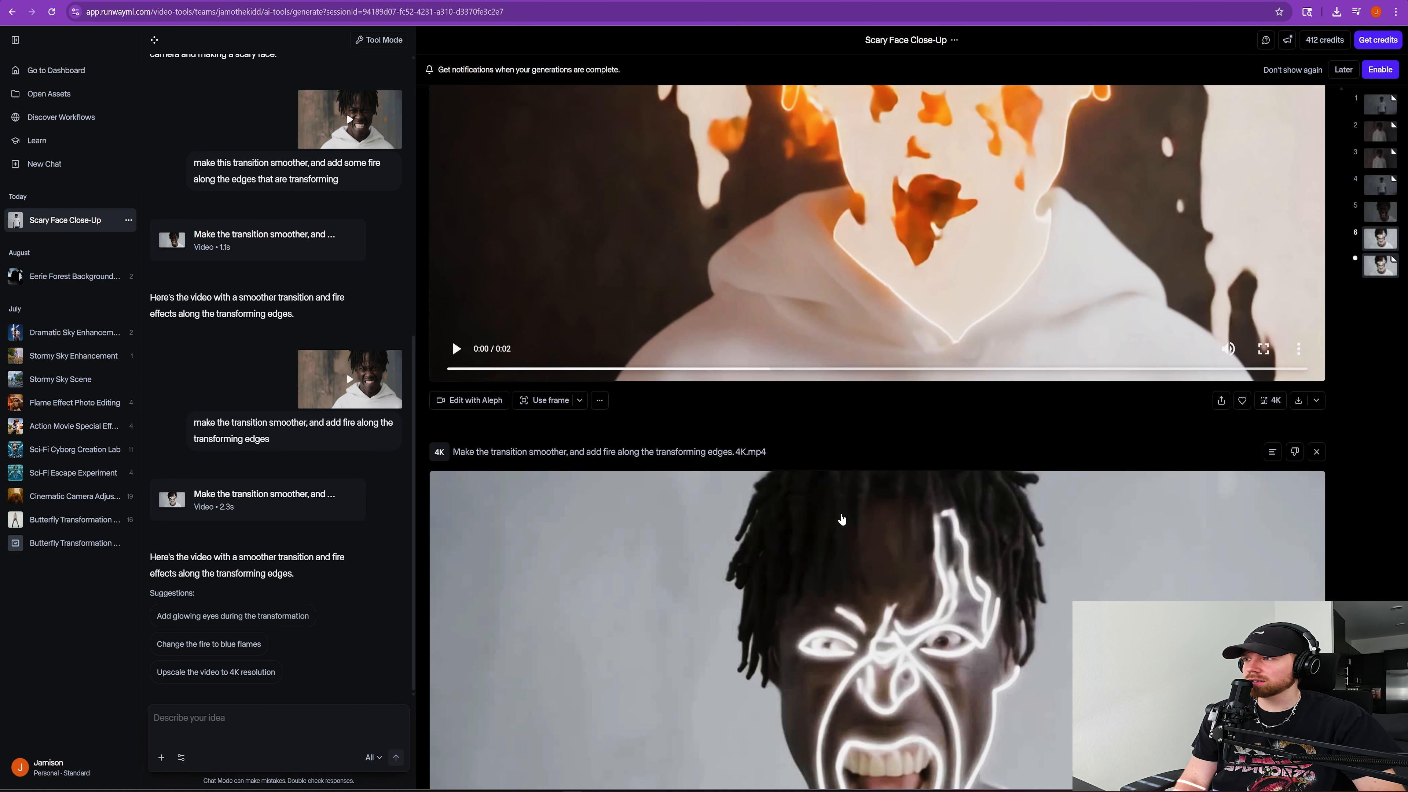
{"action": "scroll", "coordinate": [841, 519], "scroll_direction": "up", "scroll_amount": 1}
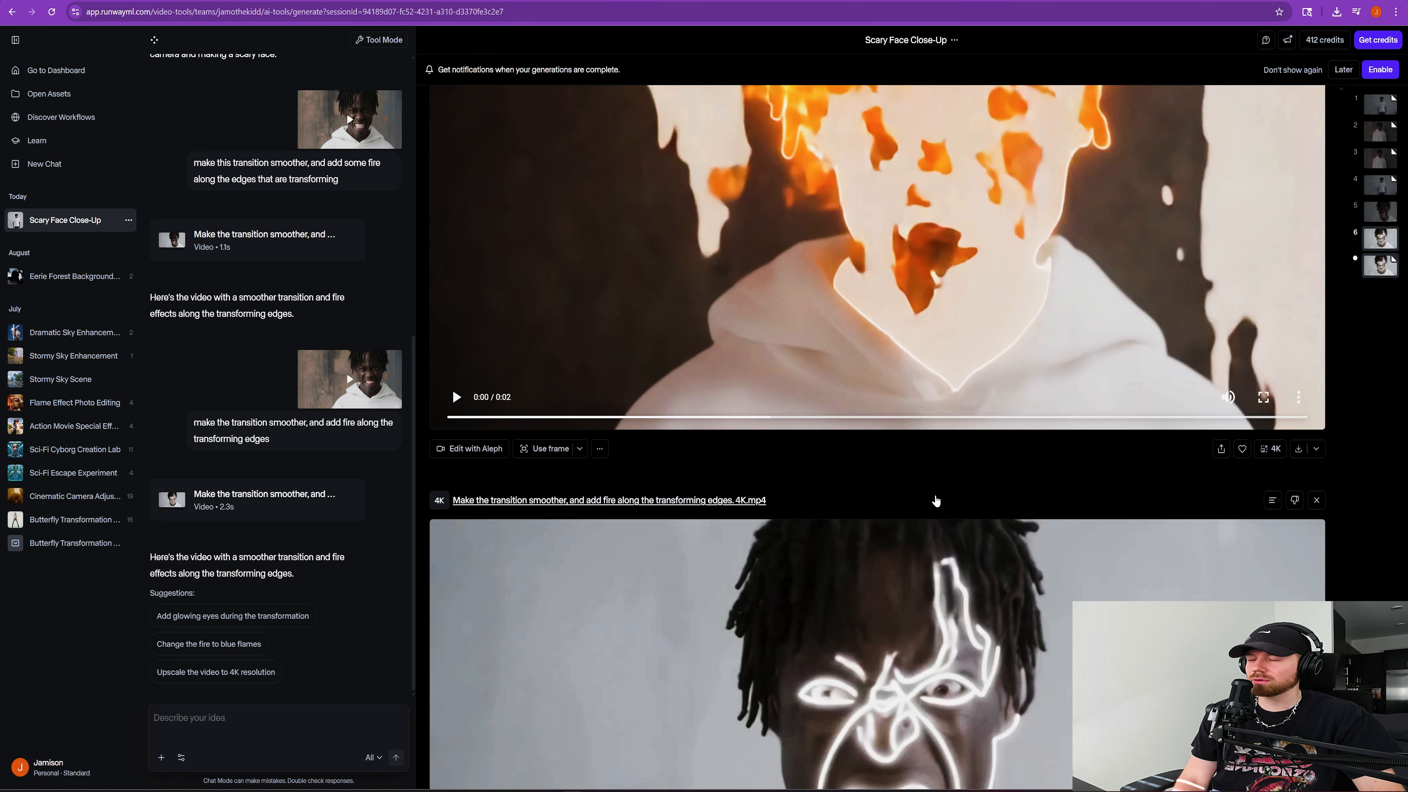
{"action": "scroll", "coordinate": [935, 501], "scroll_direction": "down", "scroll_amount": 5}
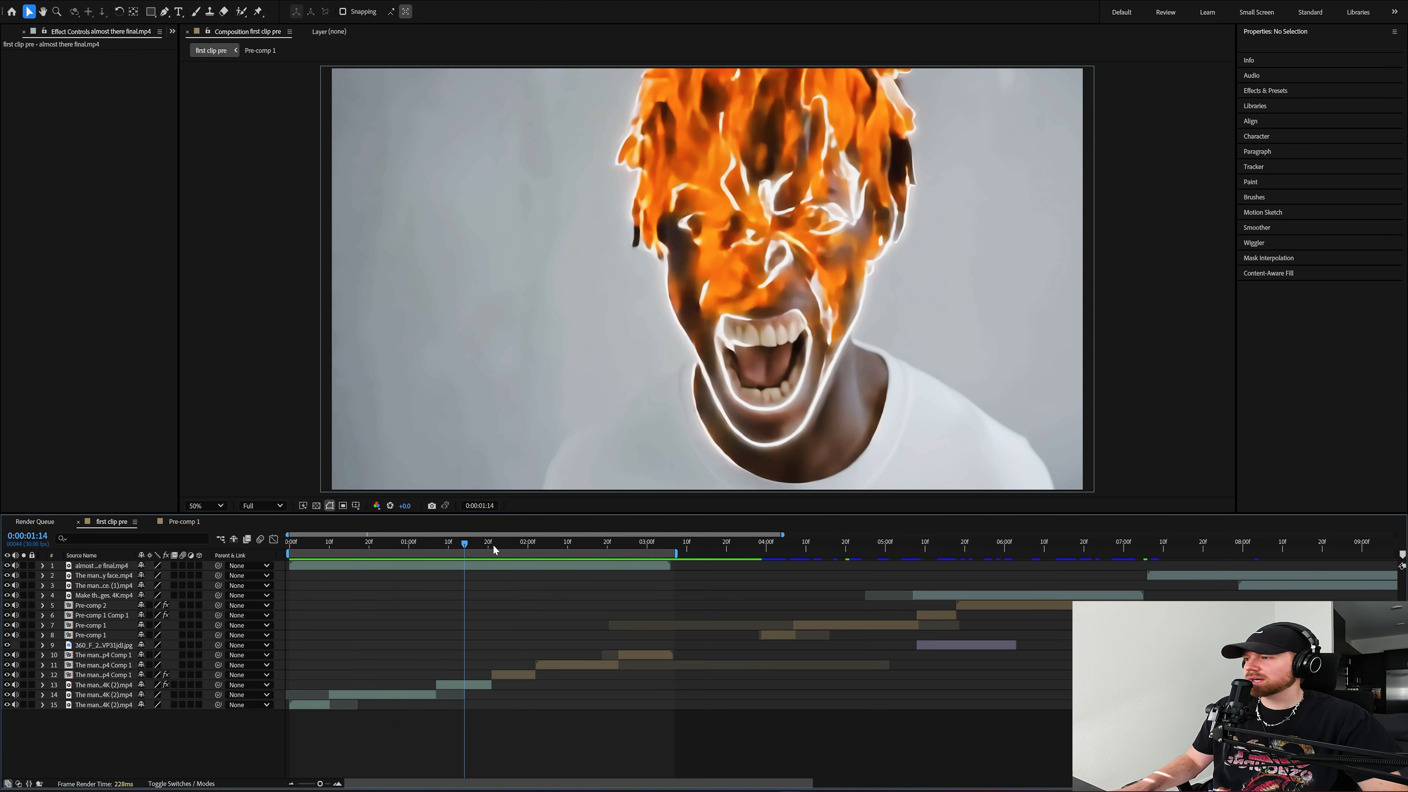
Back in After Effects, scrub to 0:00:01:11 and select the "almost there final.mp4" layer to inspect the fire transition
{"action": "left_click_drag", "start_coordinate": [492, 545], "coordinate": [447, 544]}
{"action": "left_click", "coordinate": [470, 562]}
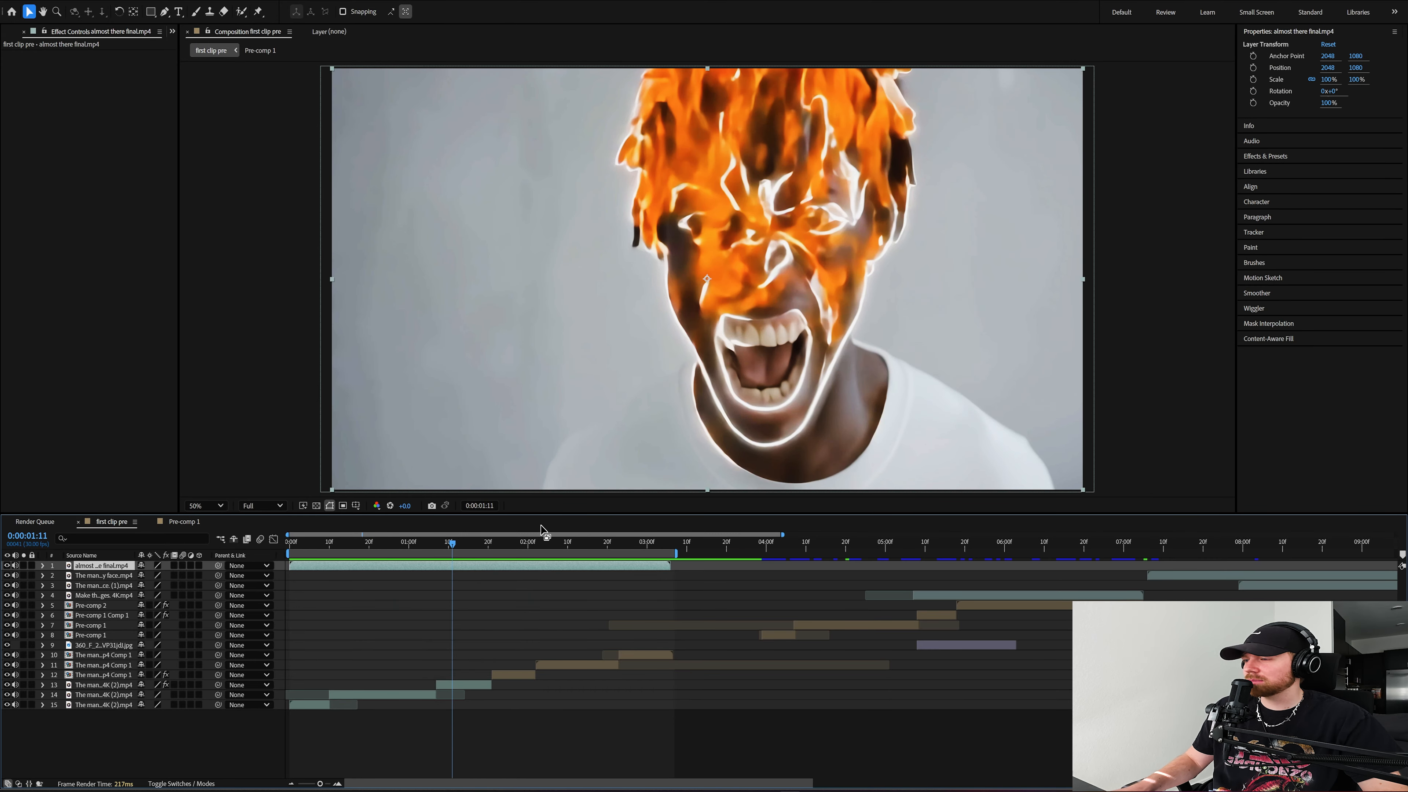